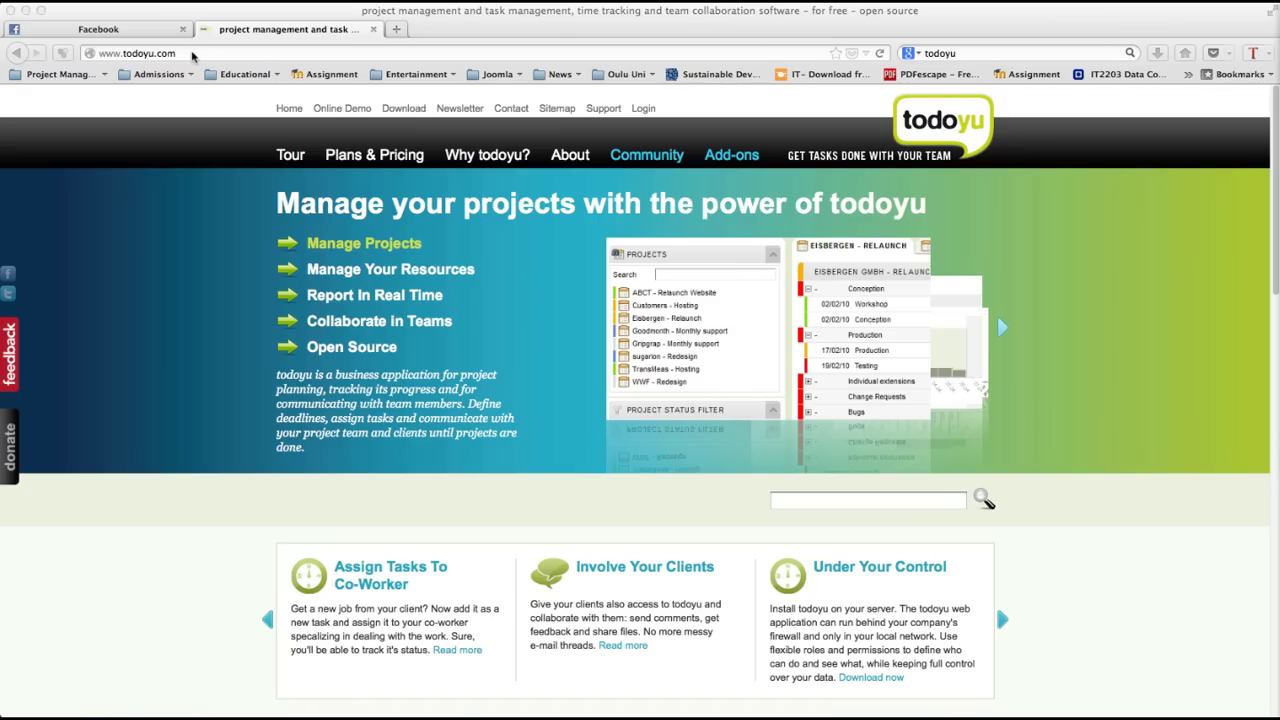
# Step: Follow todoyu.com's Download link to SourceForge's todoyu 2.3 folder and download todoyu_2-3-0.zip
pyautogui.click(182, 53)
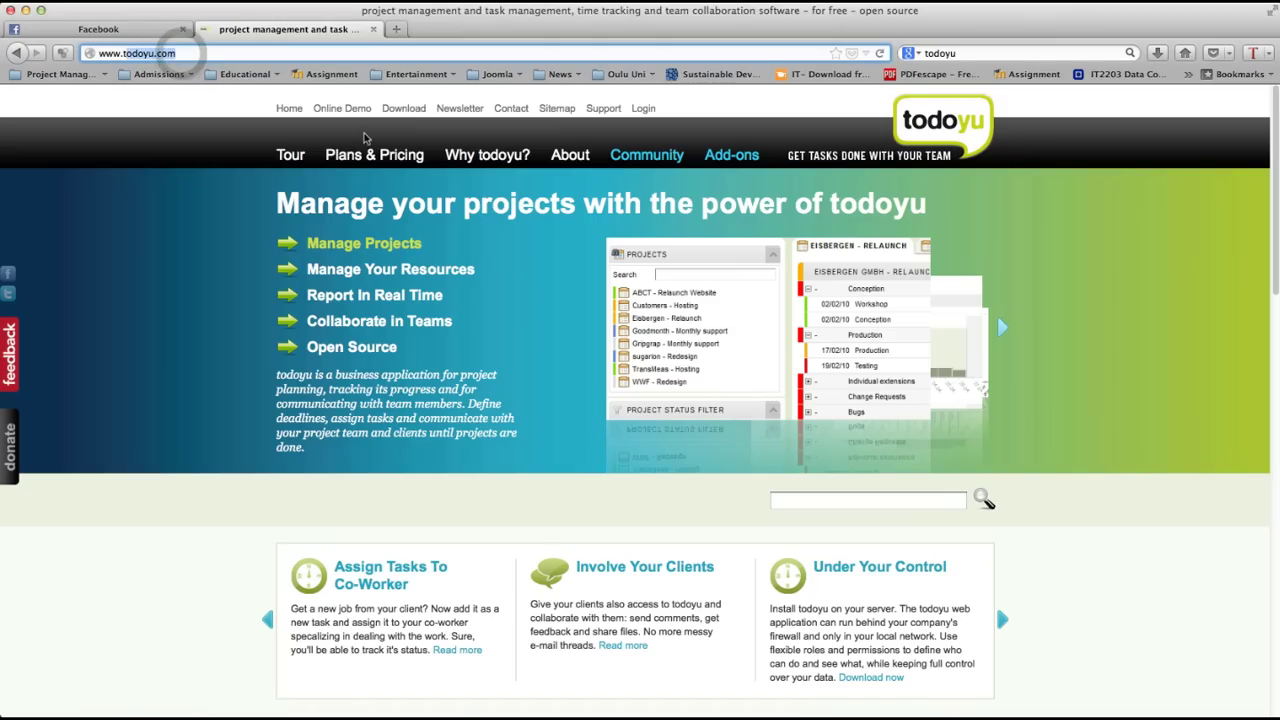
pyautogui.scroll(-10, 349, 374)
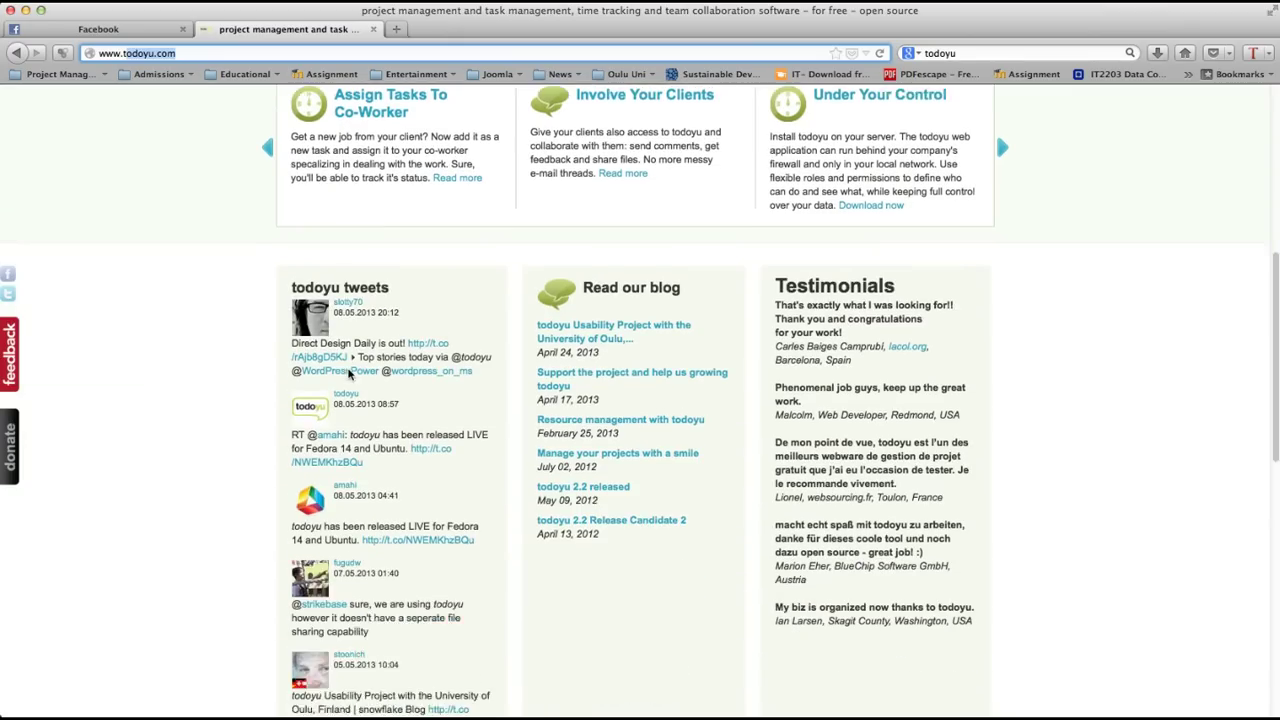
pyautogui.scroll(3, 349, 374)
pyautogui.scroll(5, 349, 374)
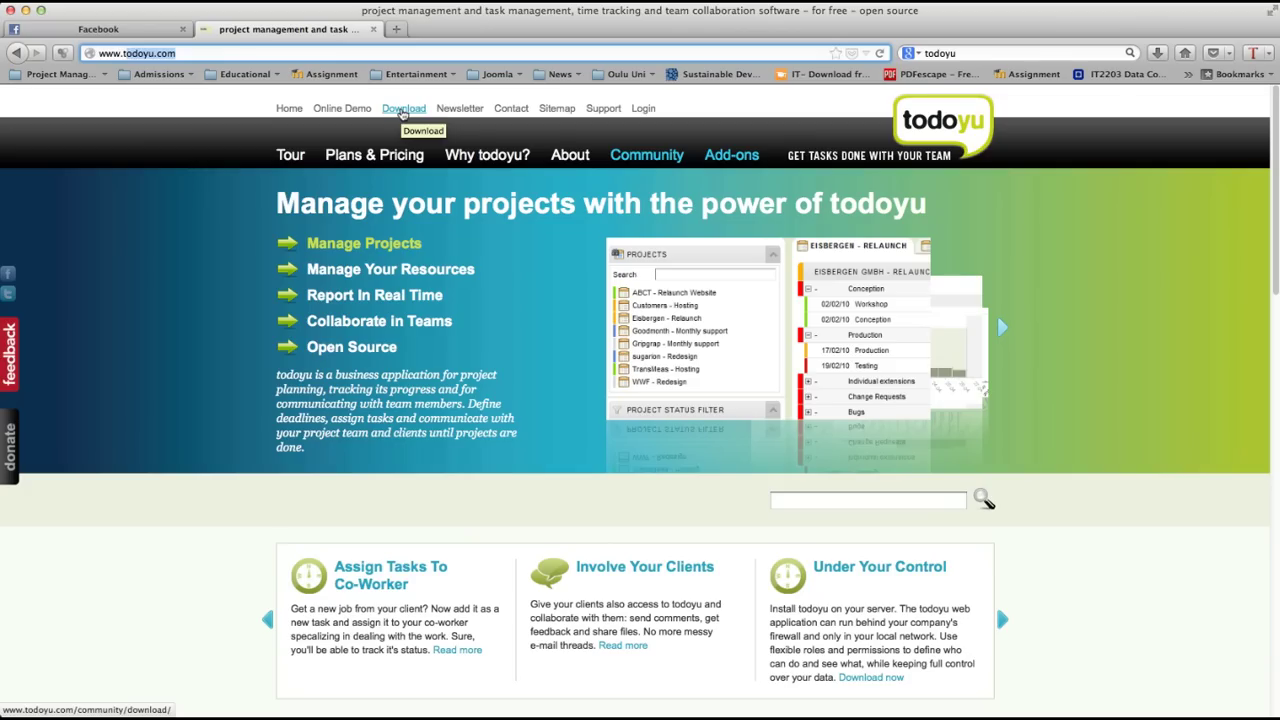
pyautogui.click(403, 110)
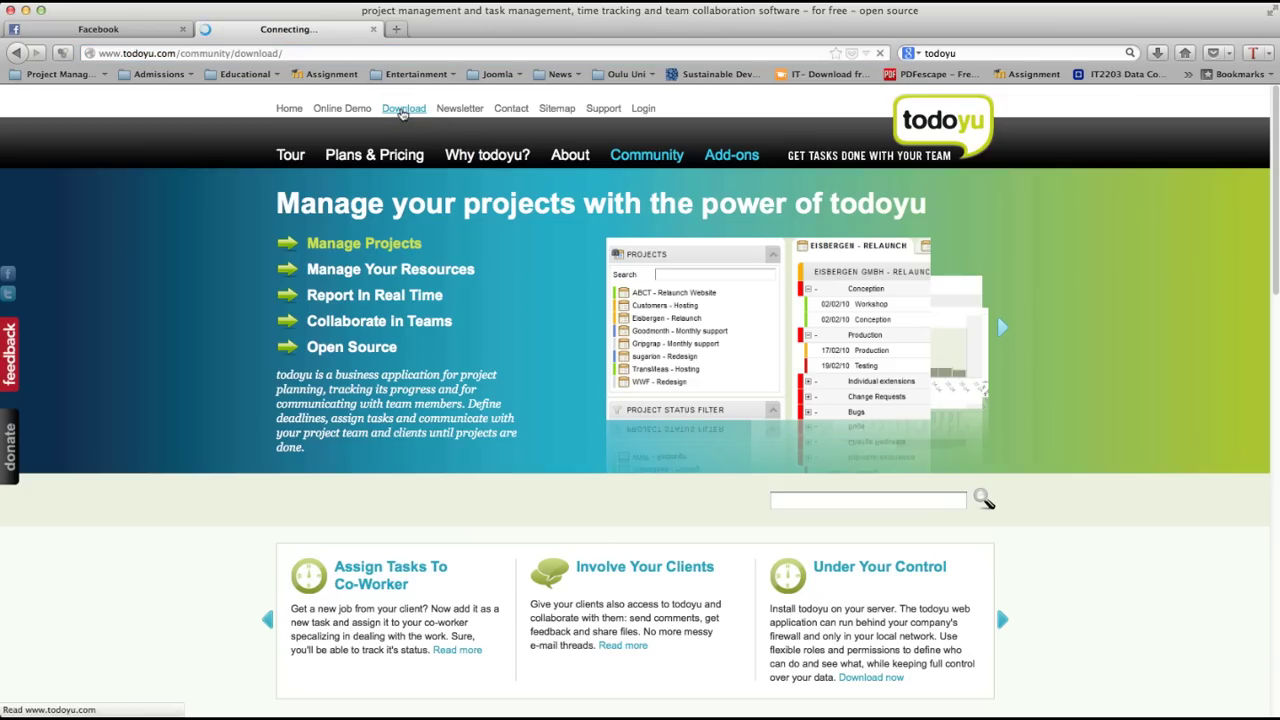
pyautogui.scroll(-1, 488, 287)
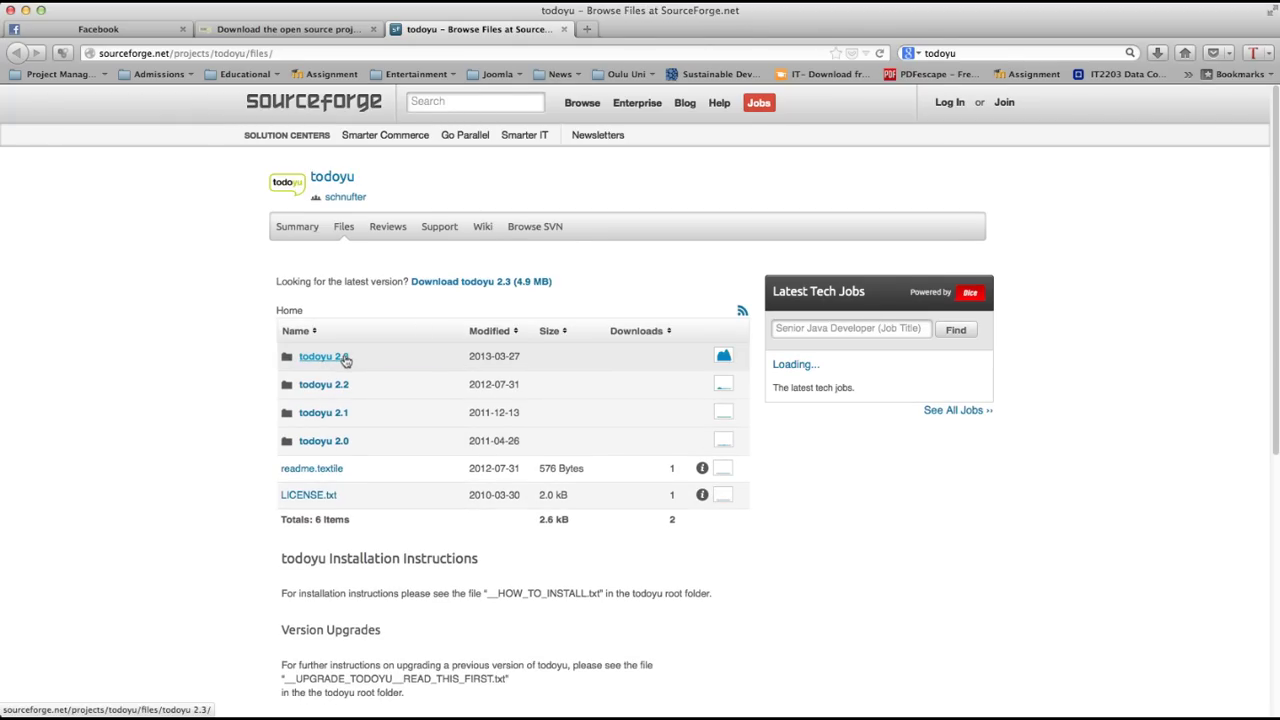
pyautogui.click(345, 360)
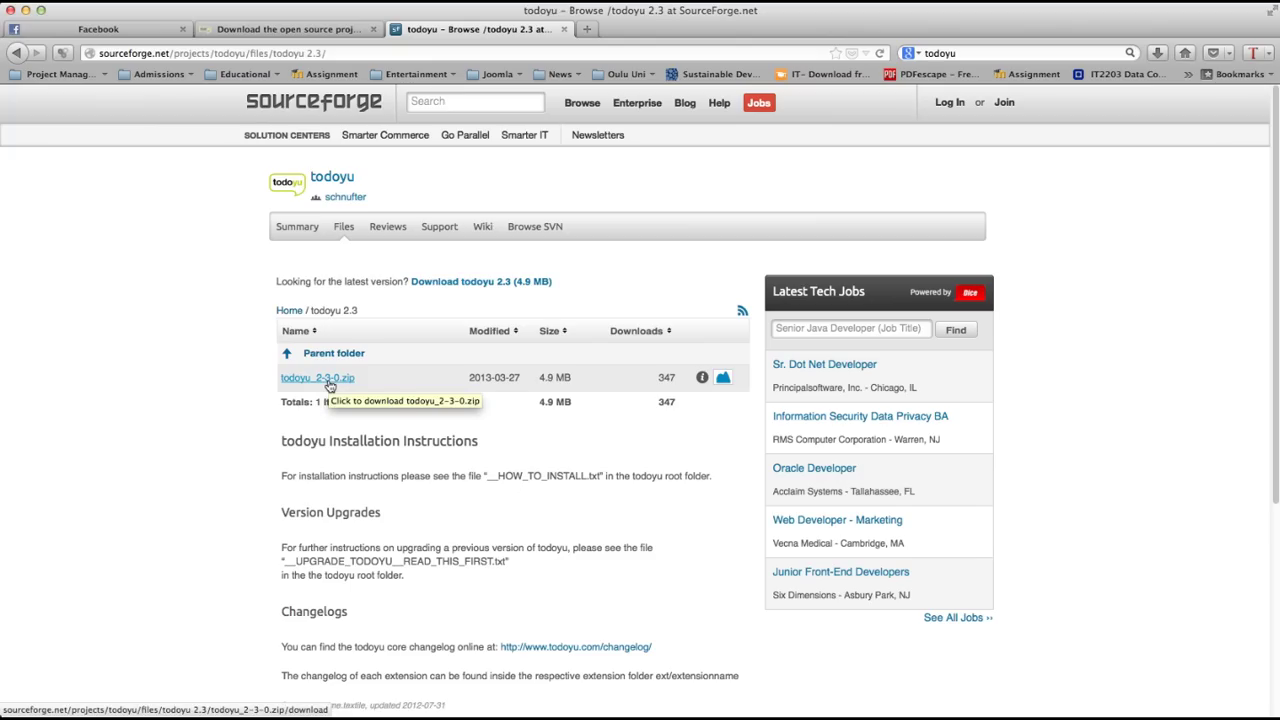
pyautogui.click(329, 381)
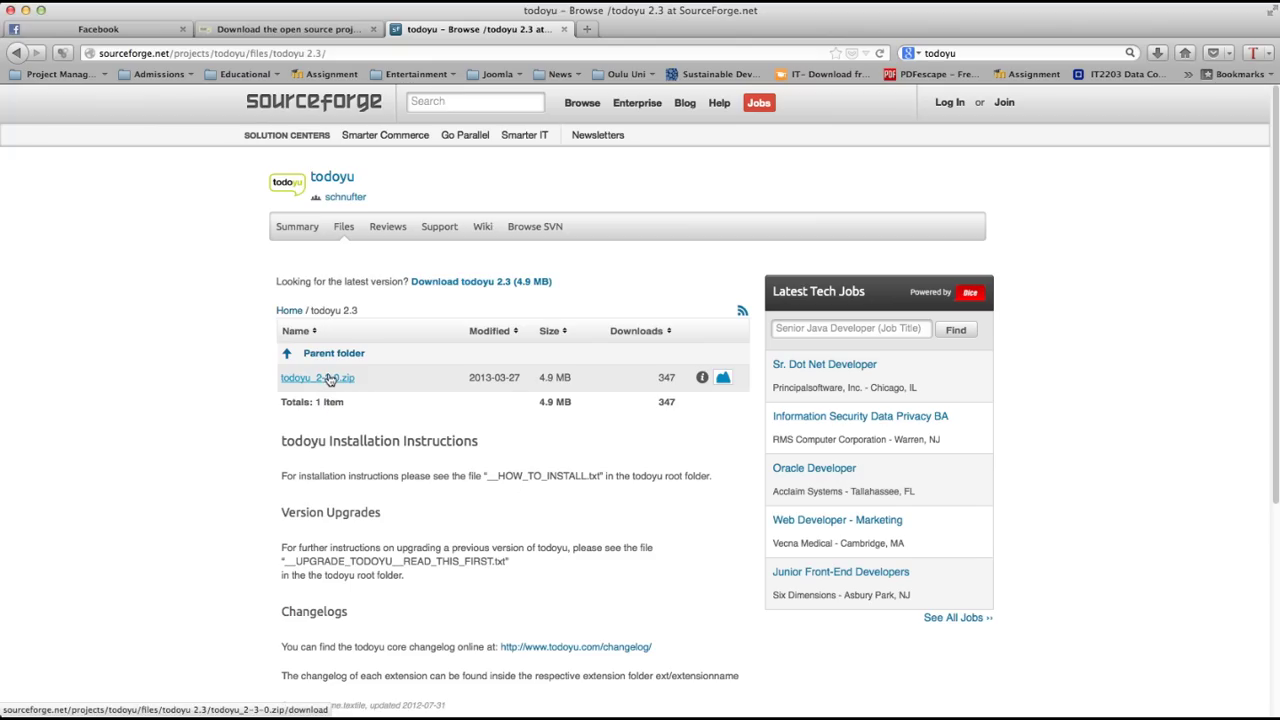
# Step: Show the Downloads folder in Finder and select the extracted todoyu_2-3-0 folder
pyautogui.click(190, 714)
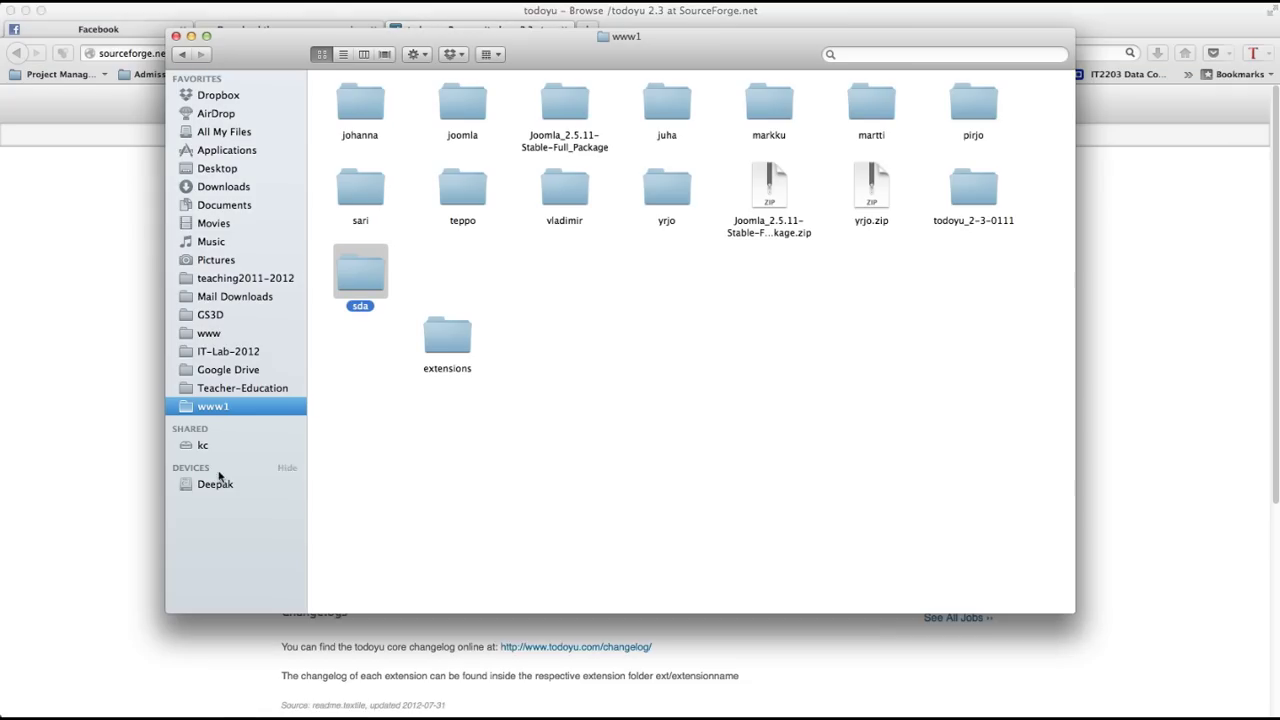
pyautogui.click(237, 187)
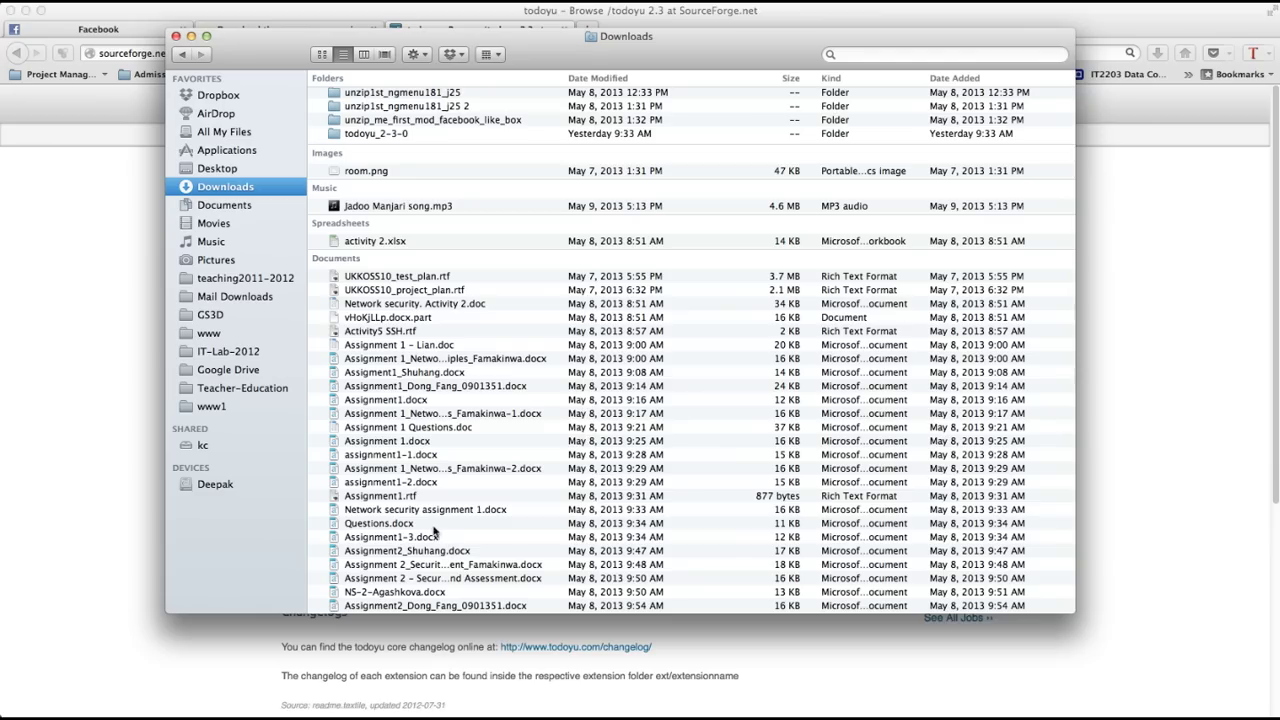
pyautogui.click(380, 137)
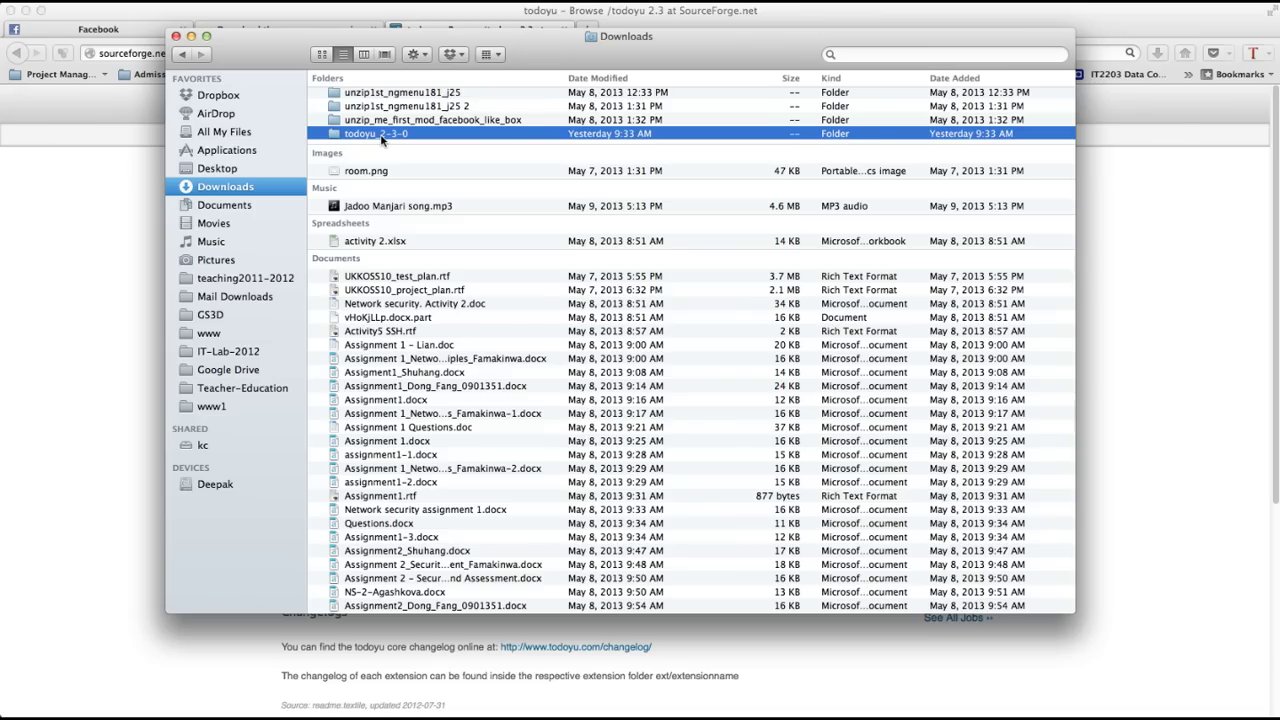
# Step: Paste the todoyu_2-3-0 folder into www1, then return to the browser
pyautogui.click(213, 408)
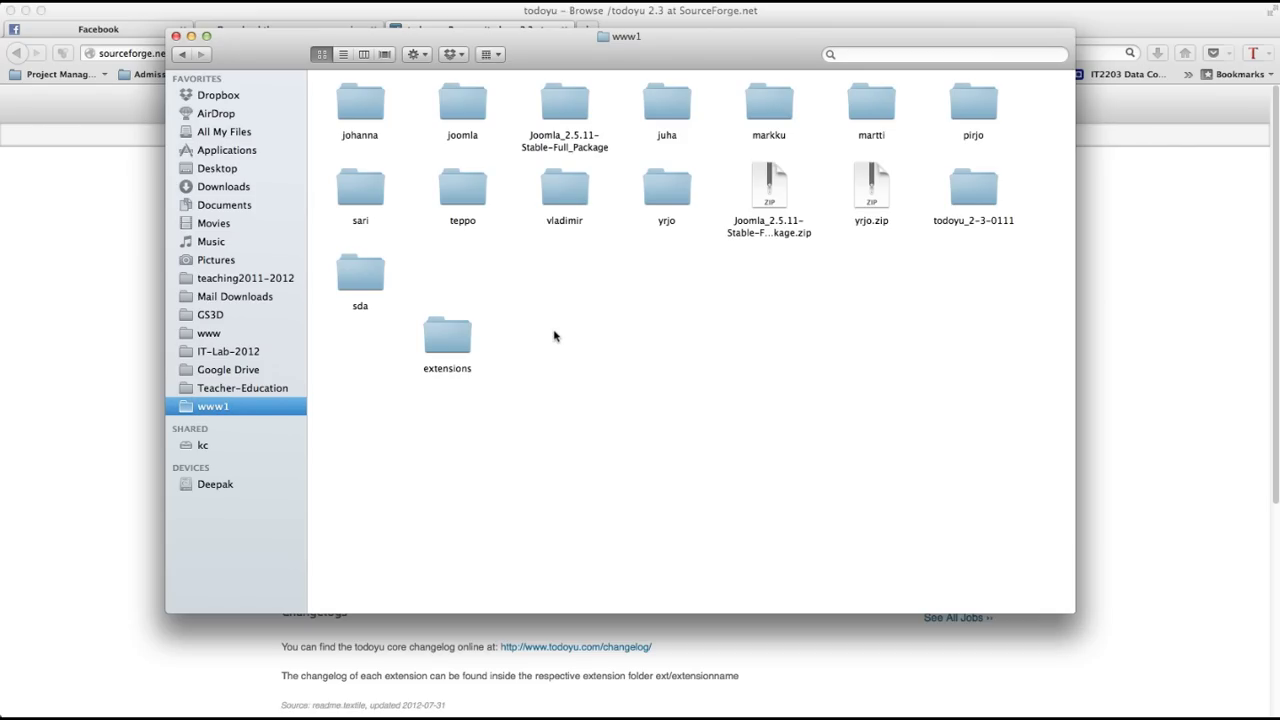
pyautogui.press('super+v')
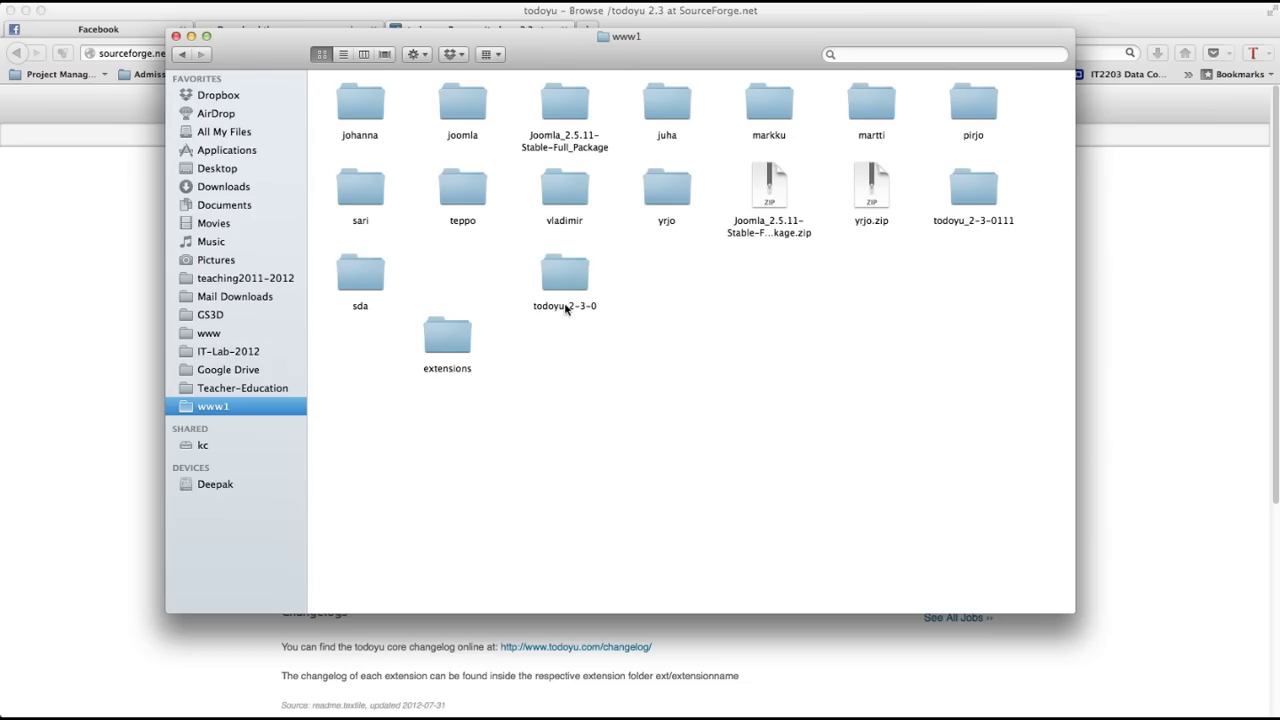
pyautogui.click(565, 300)
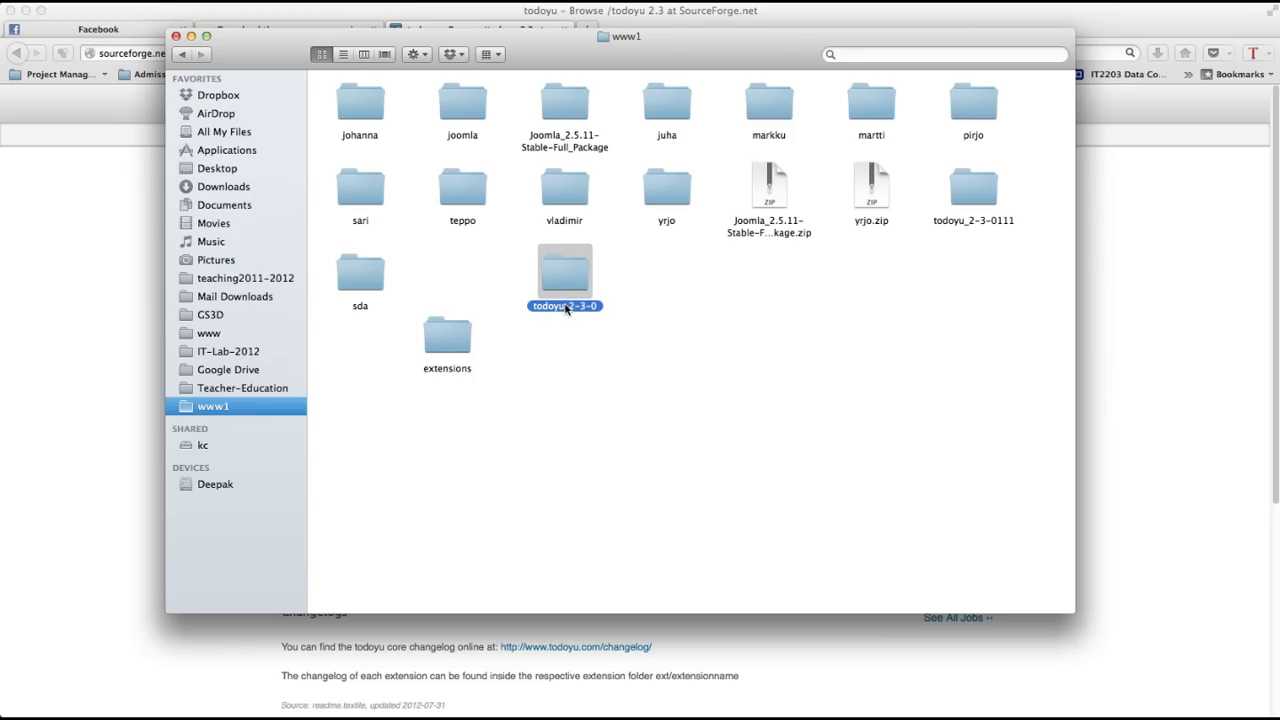
pyautogui.click(114, 296)
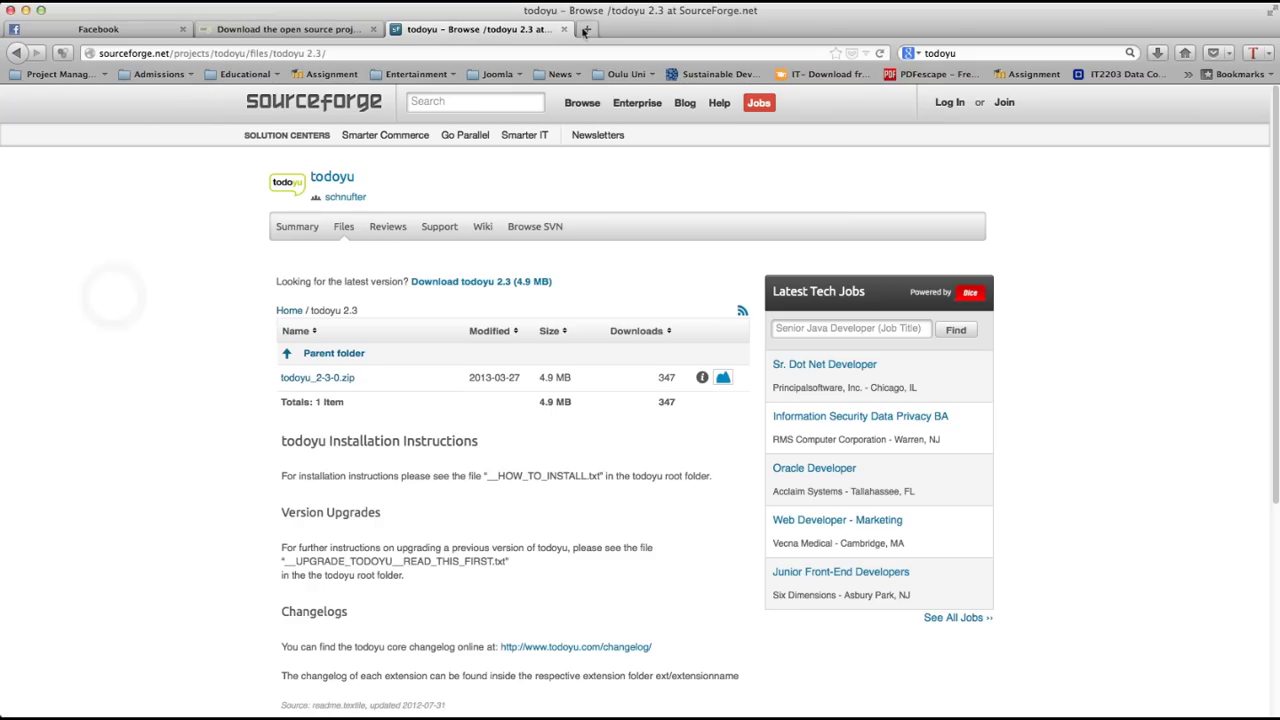
# Step: In a new tab, load localhost:8888 to reach the todoyu_2-3-0 installer
pyautogui.click(587, 29)
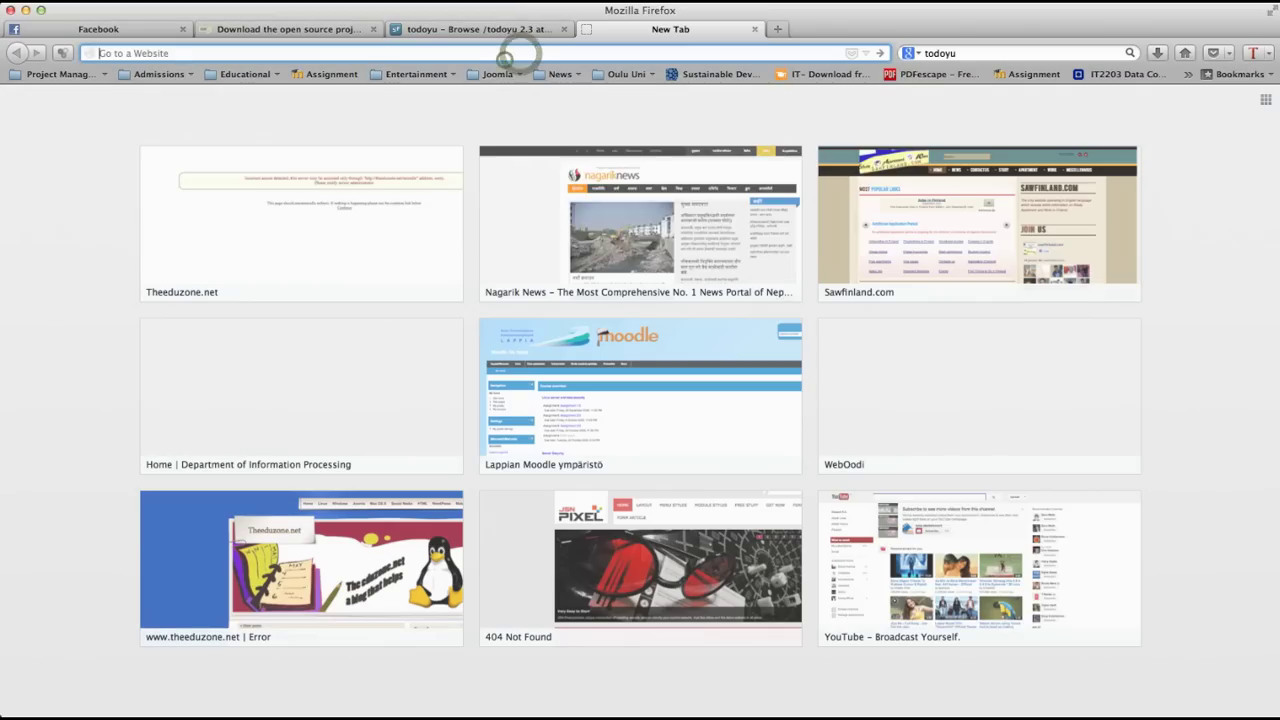
pyautogui.write('localhost/')
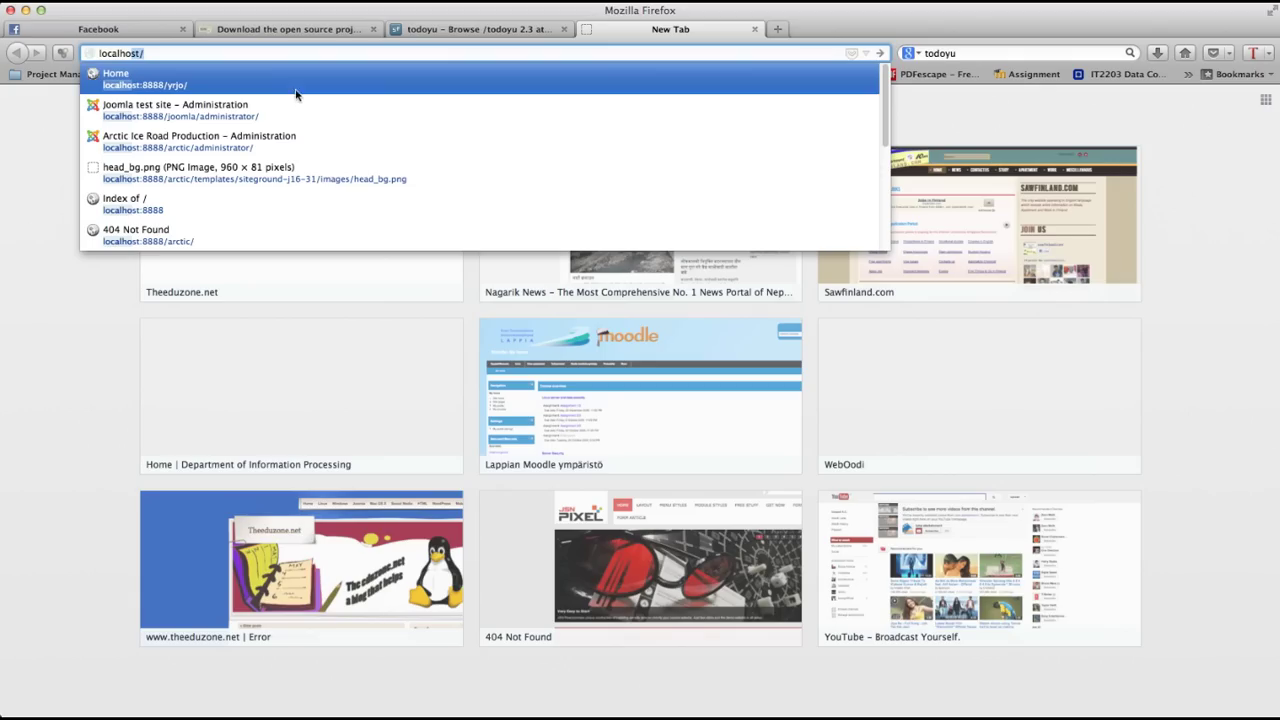
pyautogui.click(247, 53)
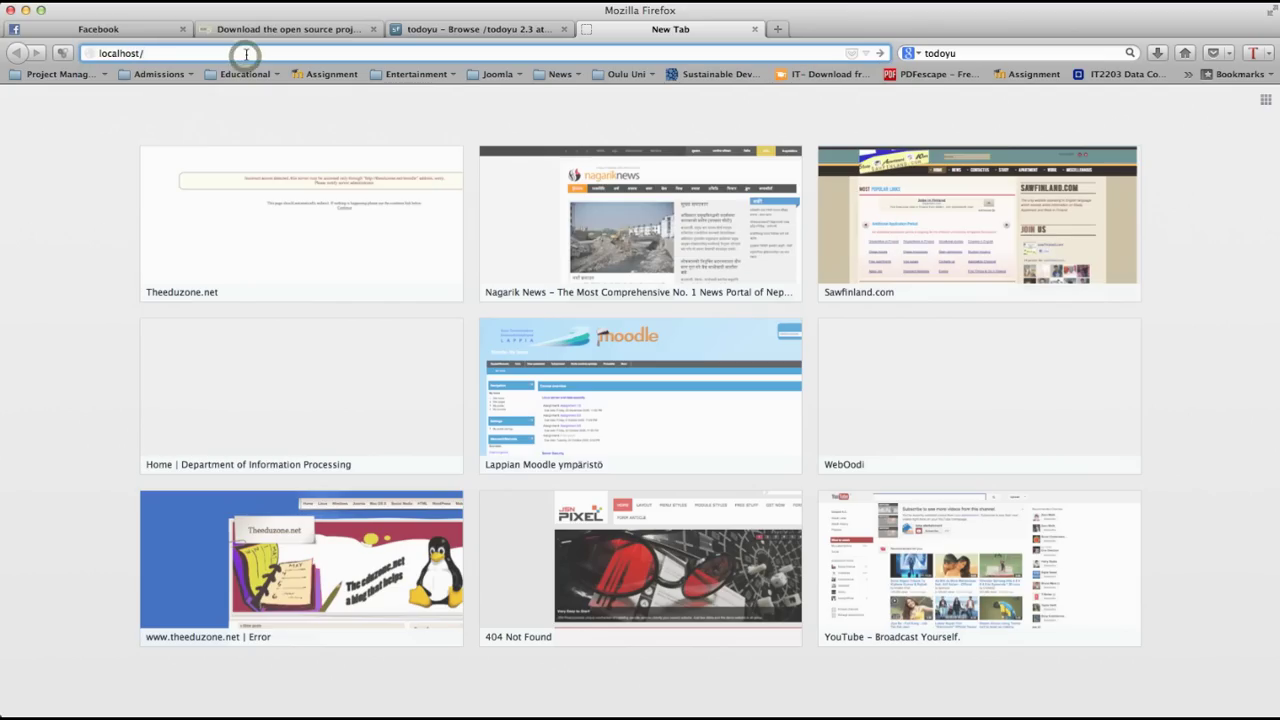
pyautogui.press('BackSpace')
pyautogui.click(135, 80)
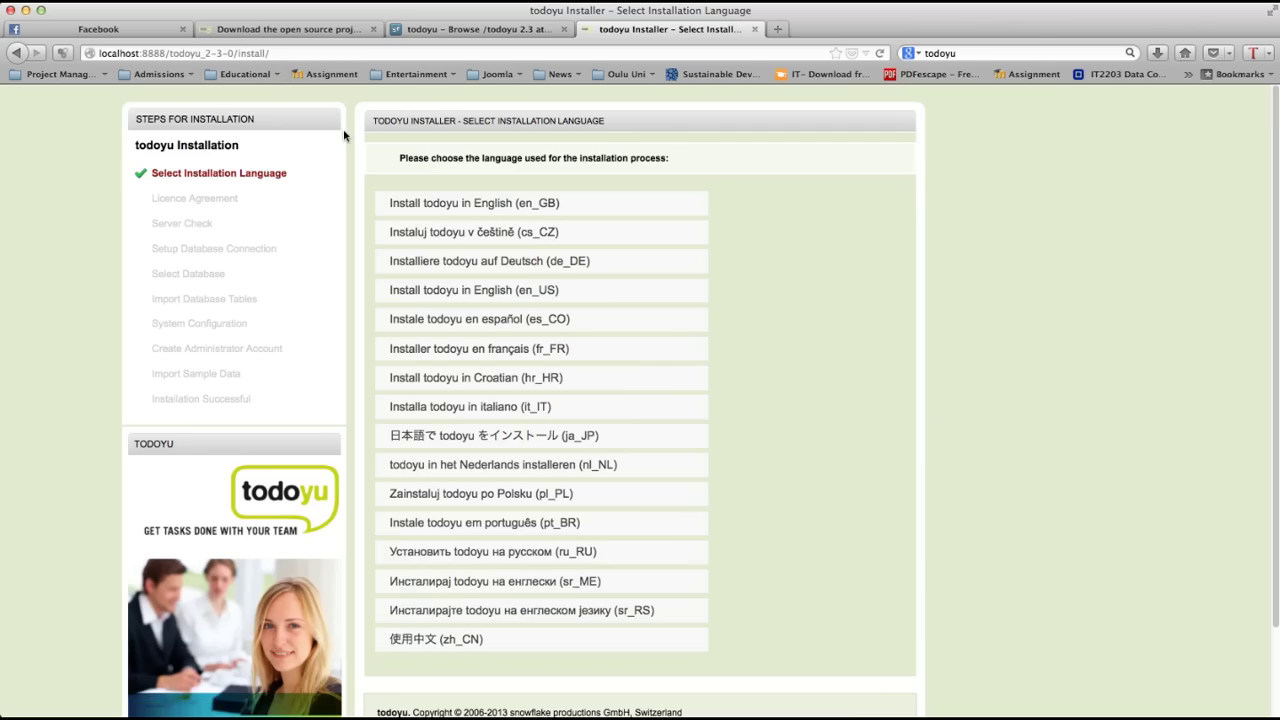
# Step: Pick 'Install todoyu in English (en_GB)' from the language list
pyautogui.scroll(-3, 614, 400)
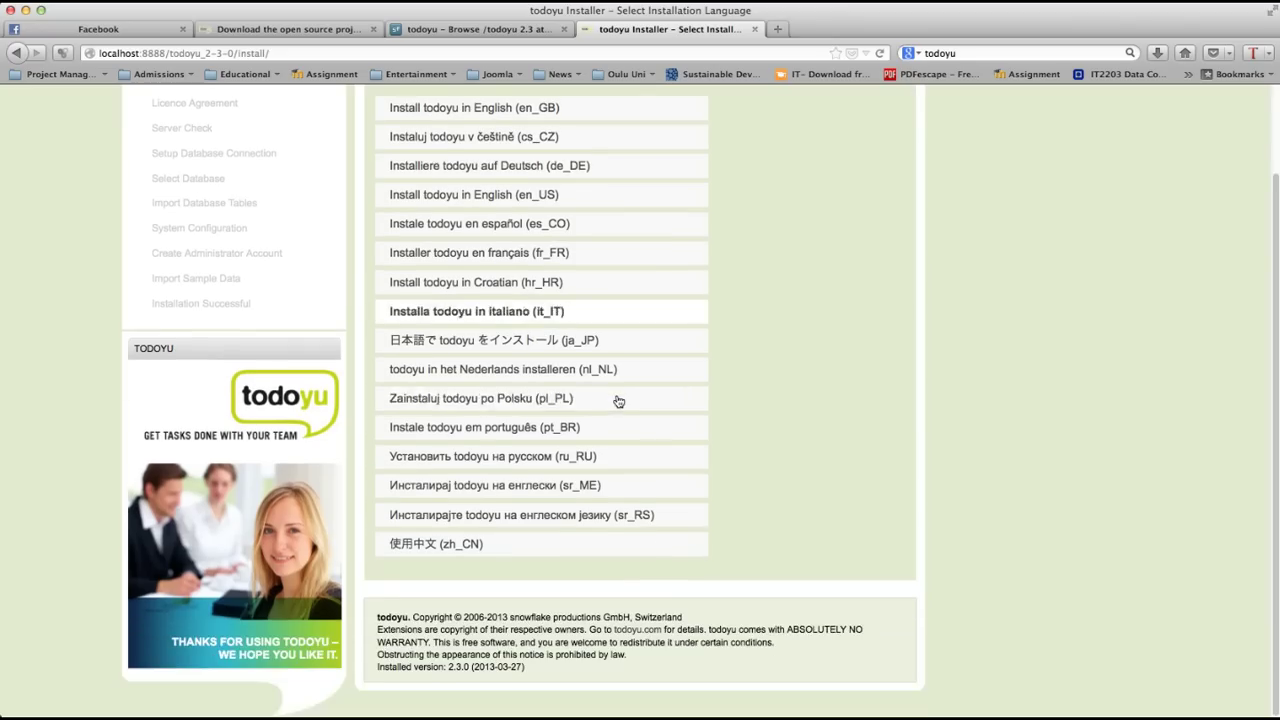
pyautogui.scroll(3, 617, 399)
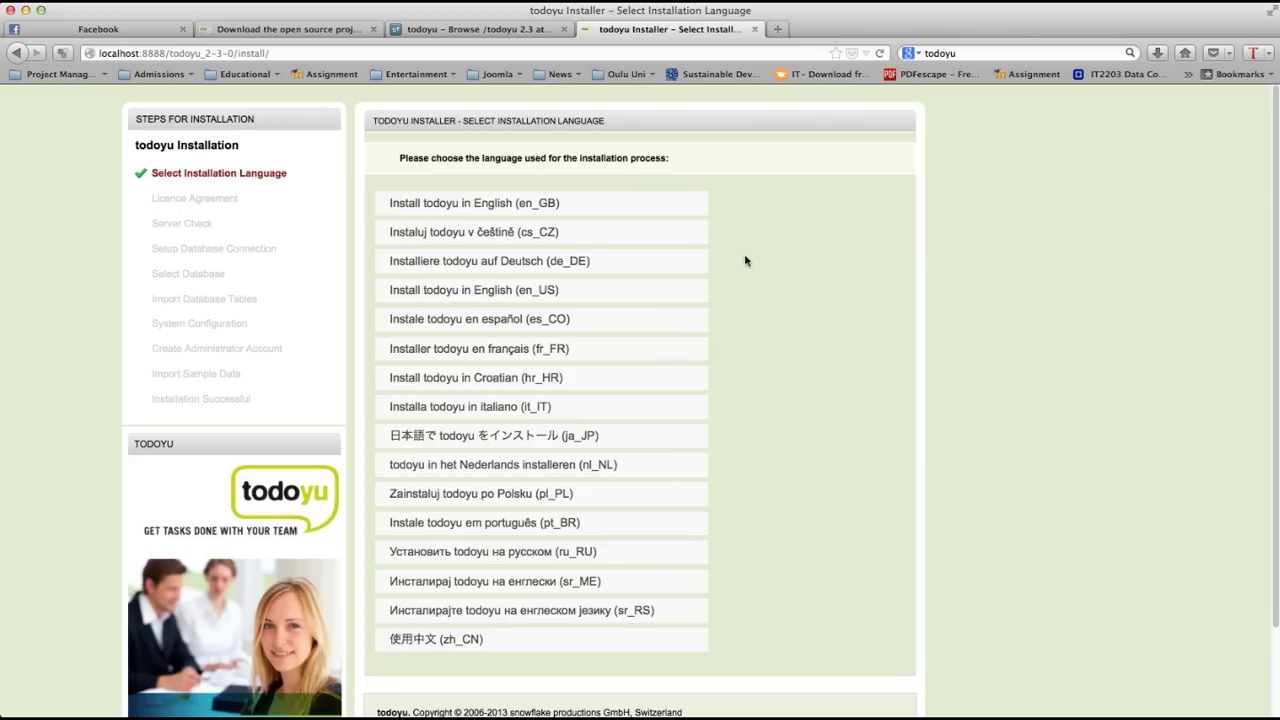
pyautogui.click(519, 208)
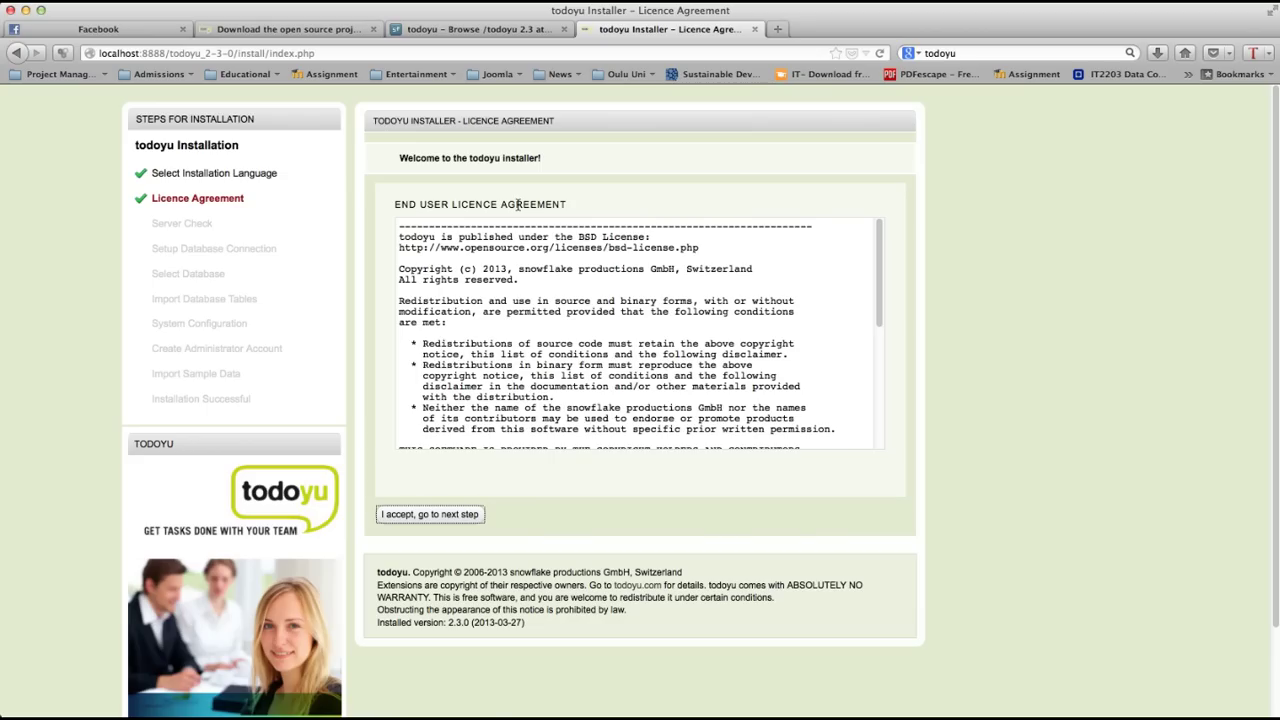
# Step: Read through the BSD licence text and accept it to reach the Server Check
pyautogui.scroll(-8, 733, 380)
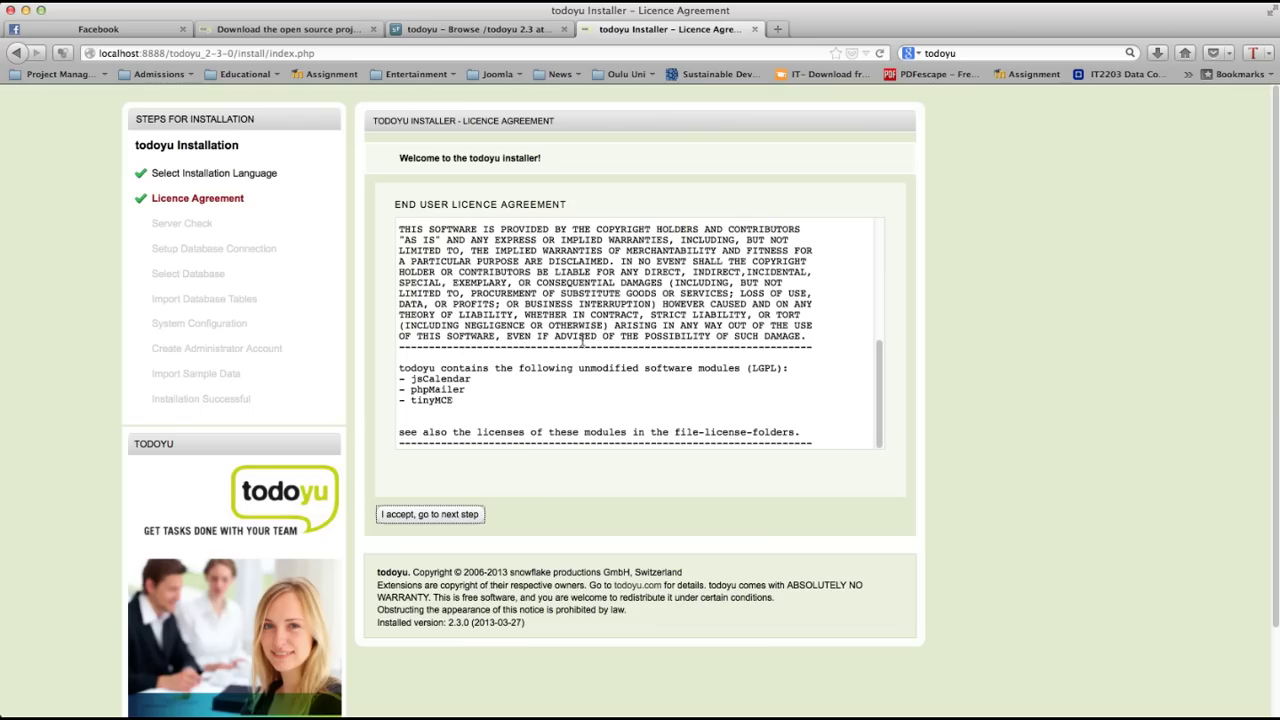
pyautogui.scroll(10, 567, 300)
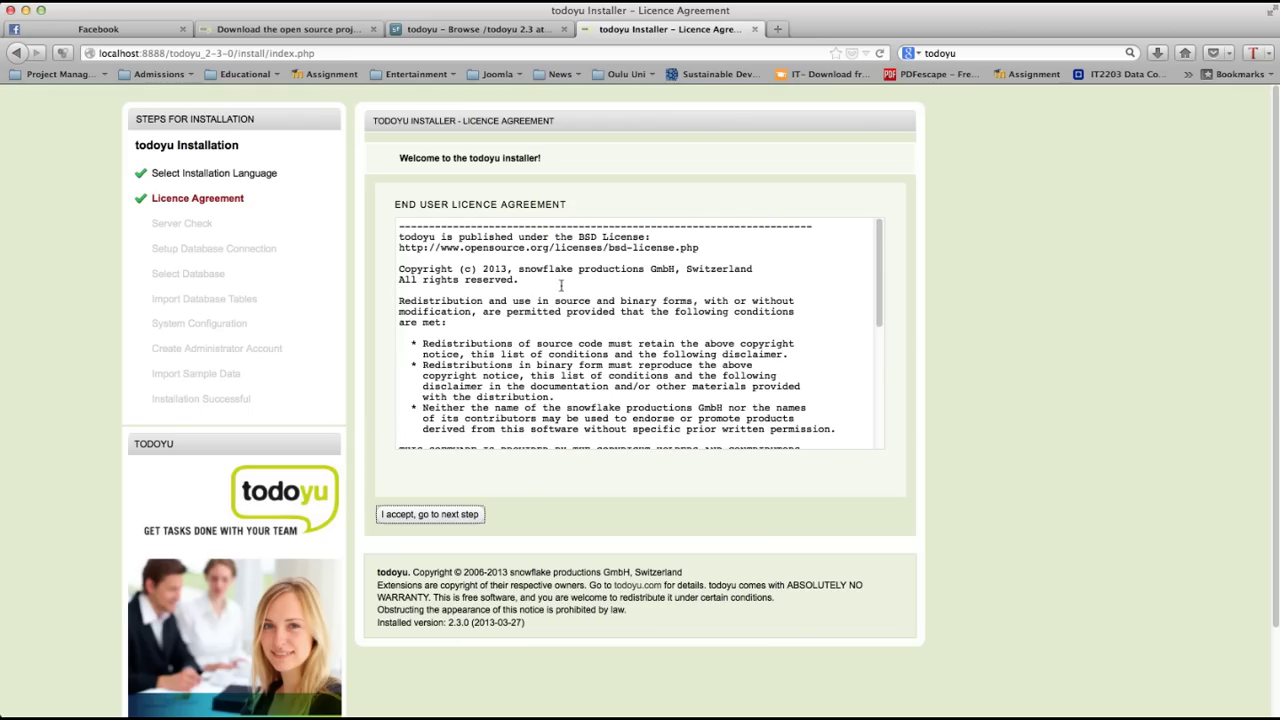
pyautogui.click(697, 248)
pyautogui.moveTo(697, 248); pyautogui.dragTo(441, 237)
pyautogui.click(556, 515)
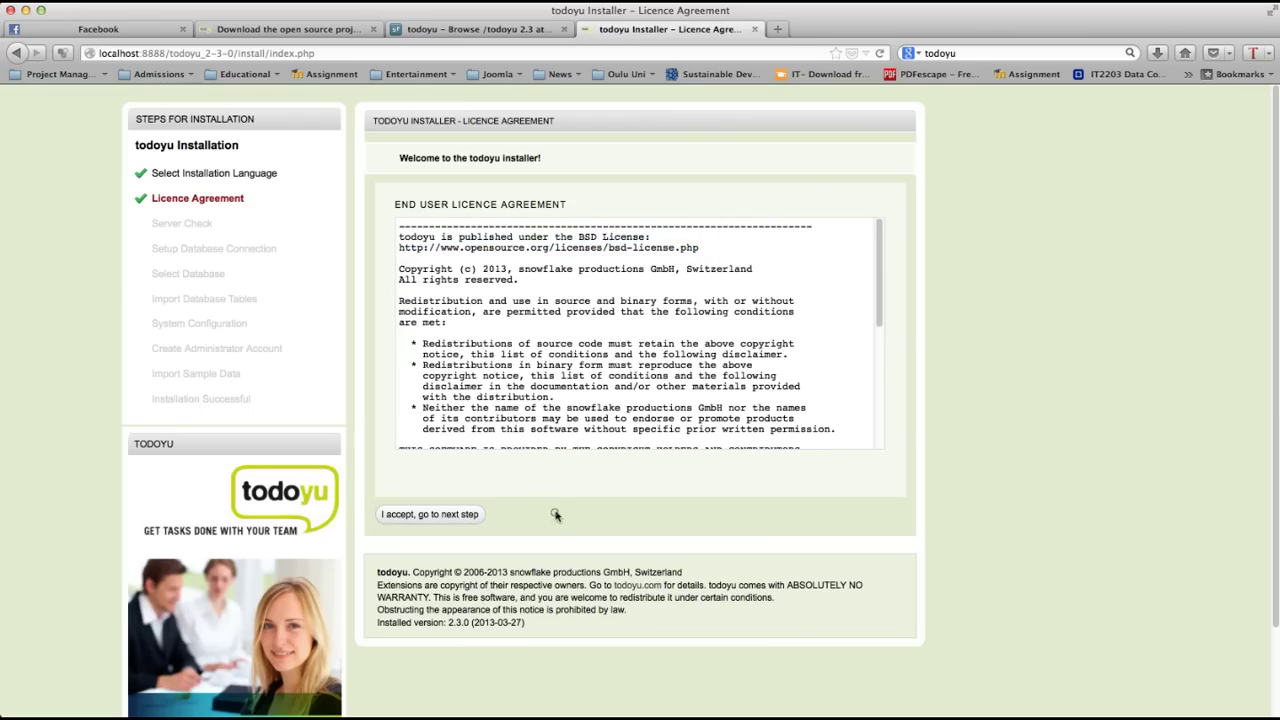
pyautogui.click(468, 515)
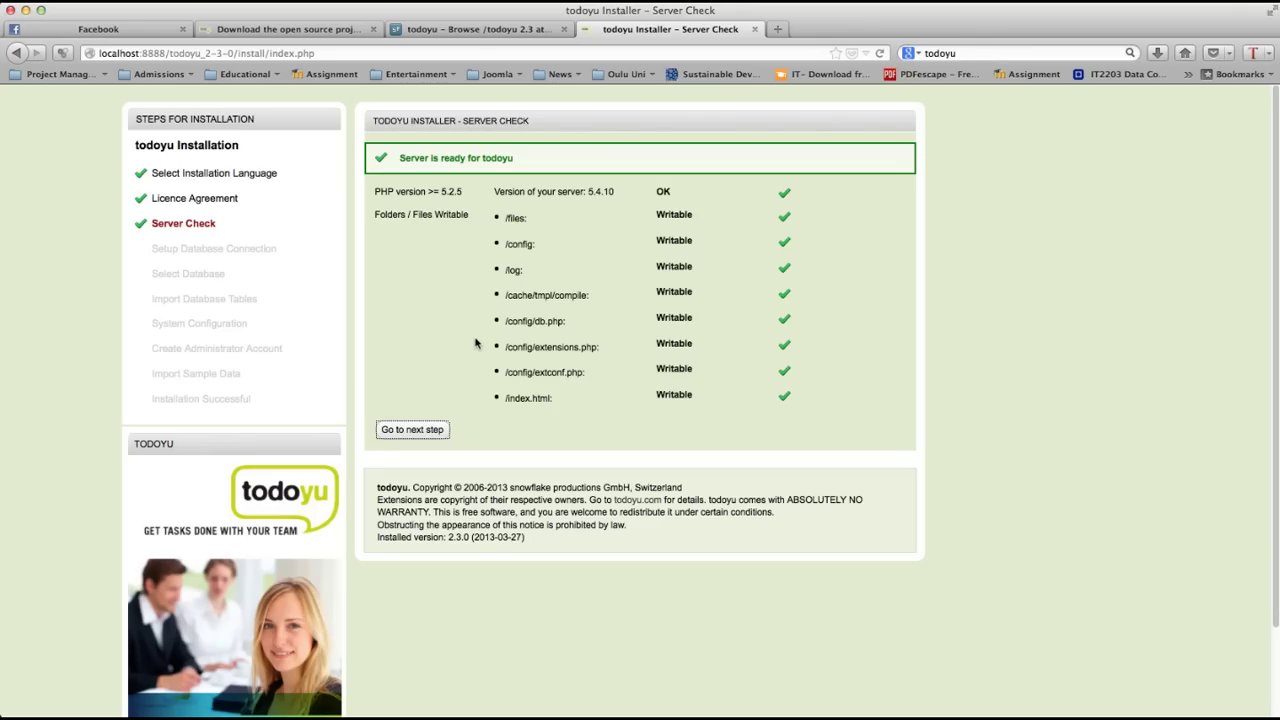
# Step: Enter the MySQL password for root on localhost and save the database connection
pyautogui.click(413, 432)
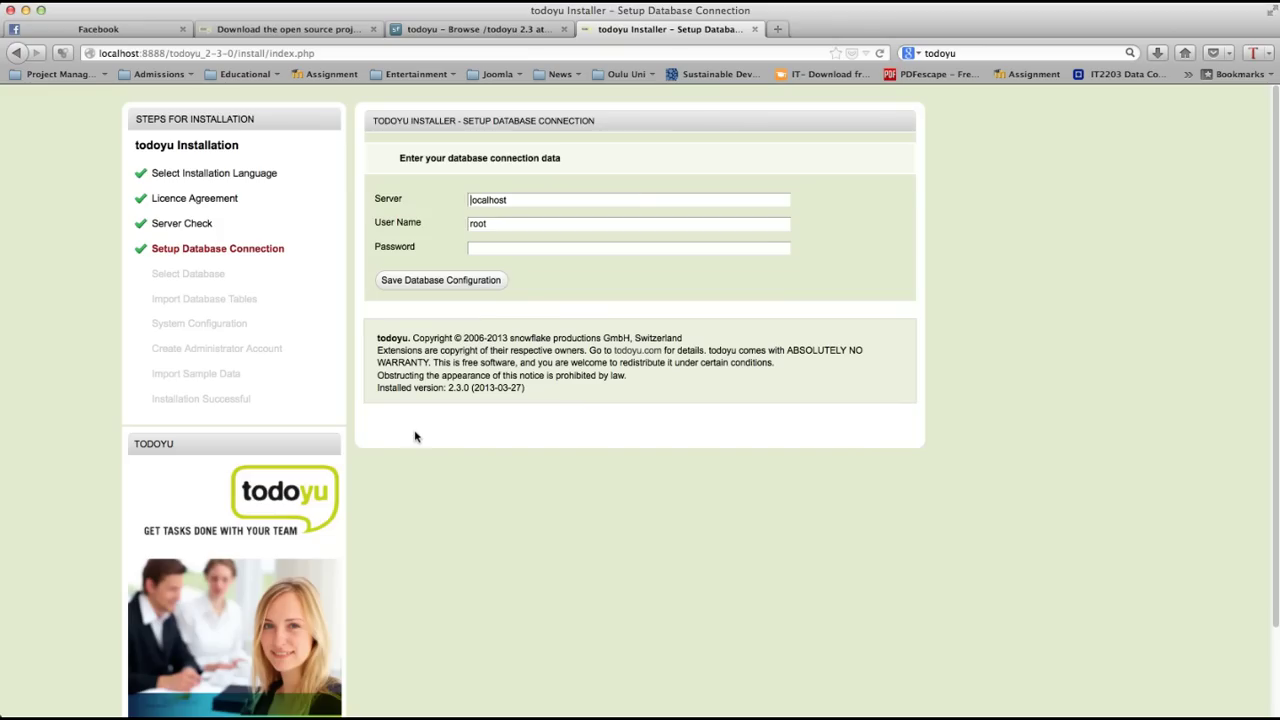
pyautogui.click(491, 252)
pyautogui.write('root')
pyautogui.click(430, 279)
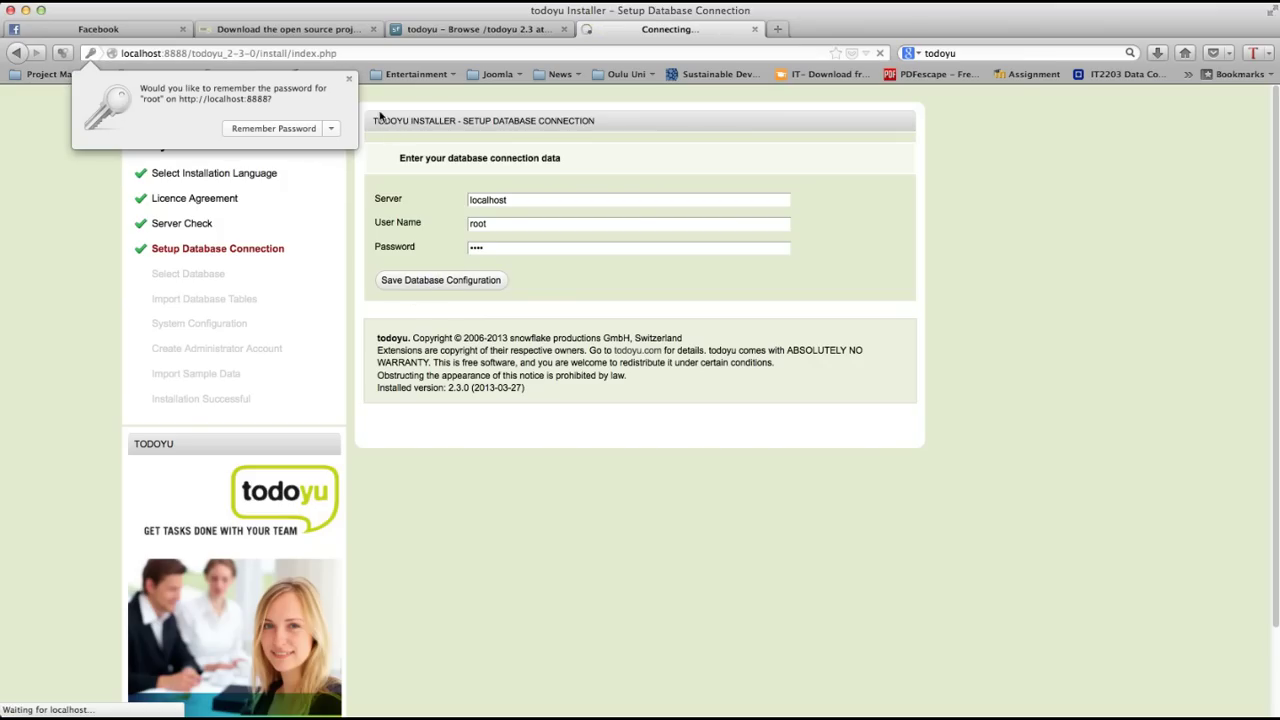
pyautogui.click(348, 79)
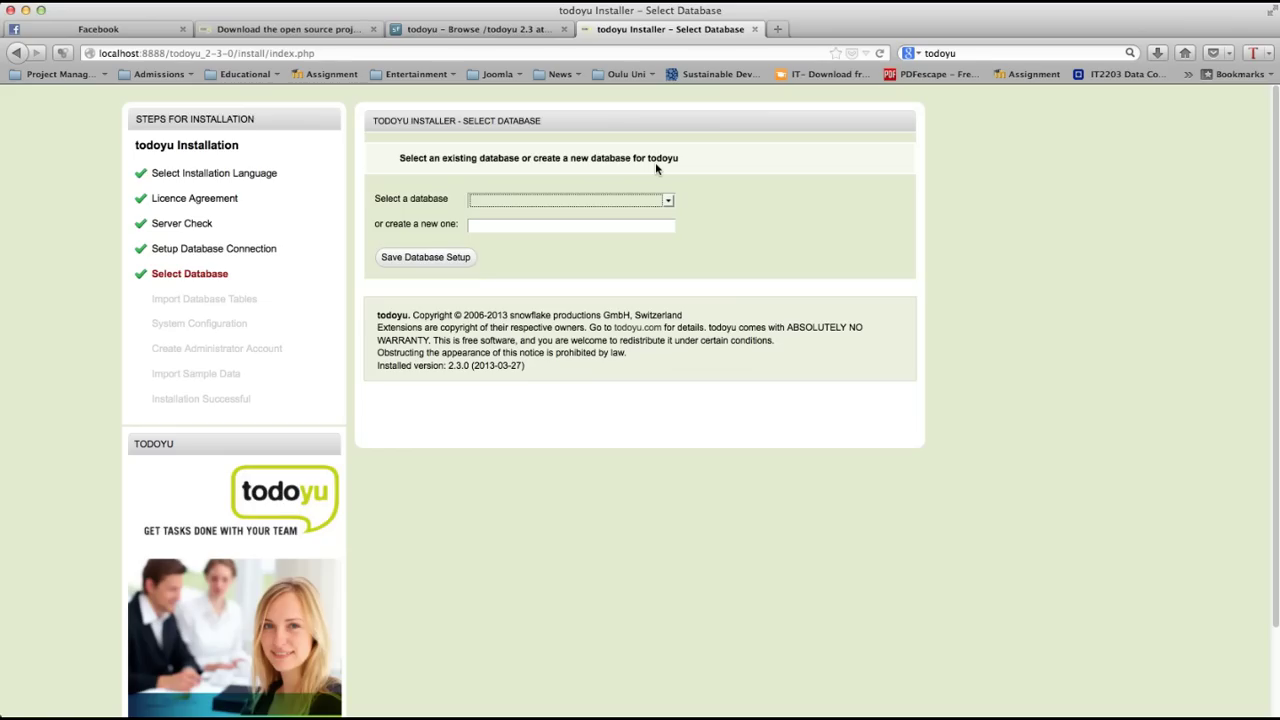
# Step: Browse the list of existing databases and close it without choosing one
pyautogui.click(667, 201)
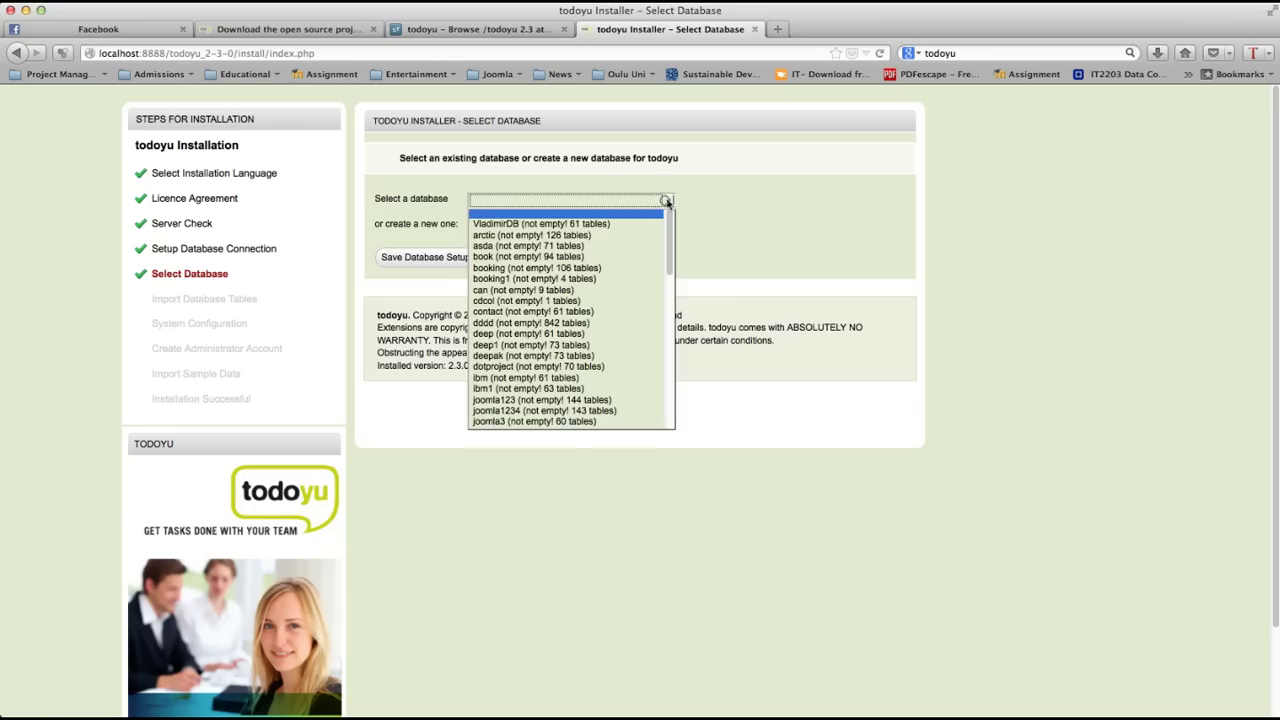
pyautogui.write('contact (not empty! 61 tables')
pyautogui.scroll(-3, 617, 314)
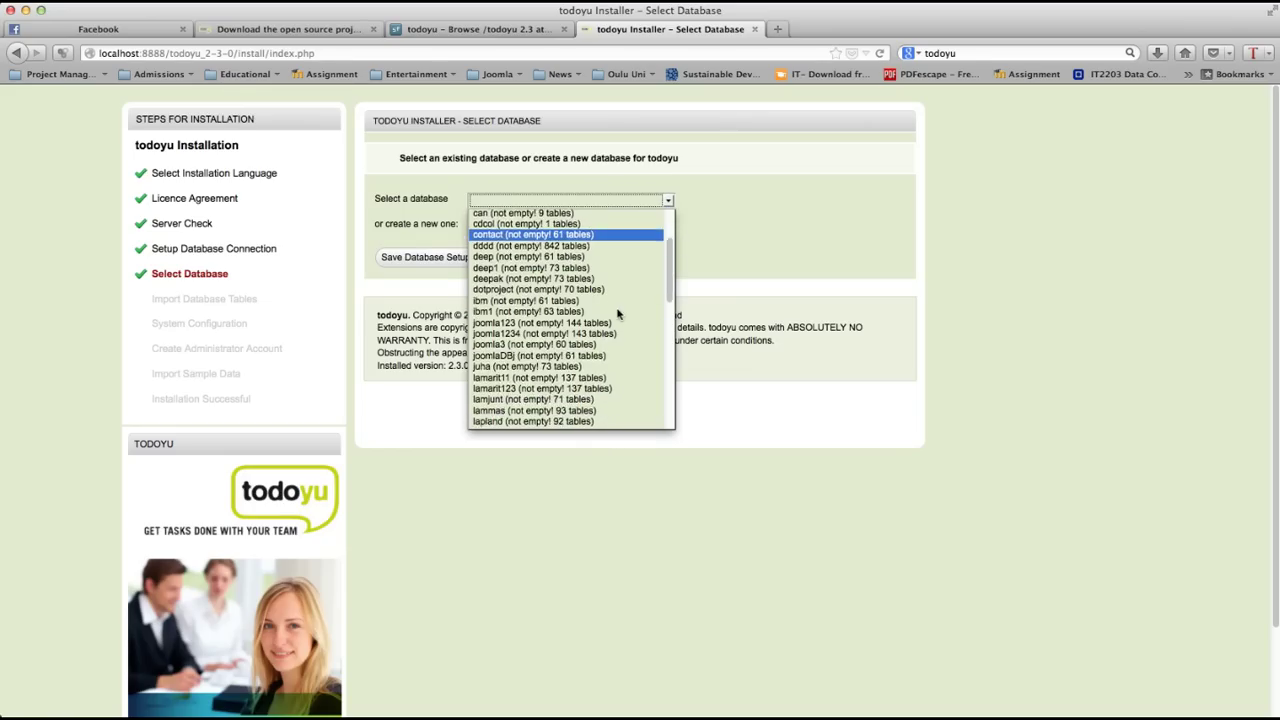
pyautogui.scroll(-3, 617, 314)
pyautogui.scroll(5, 617, 314)
pyautogui.scroll(-2, 617, 314)
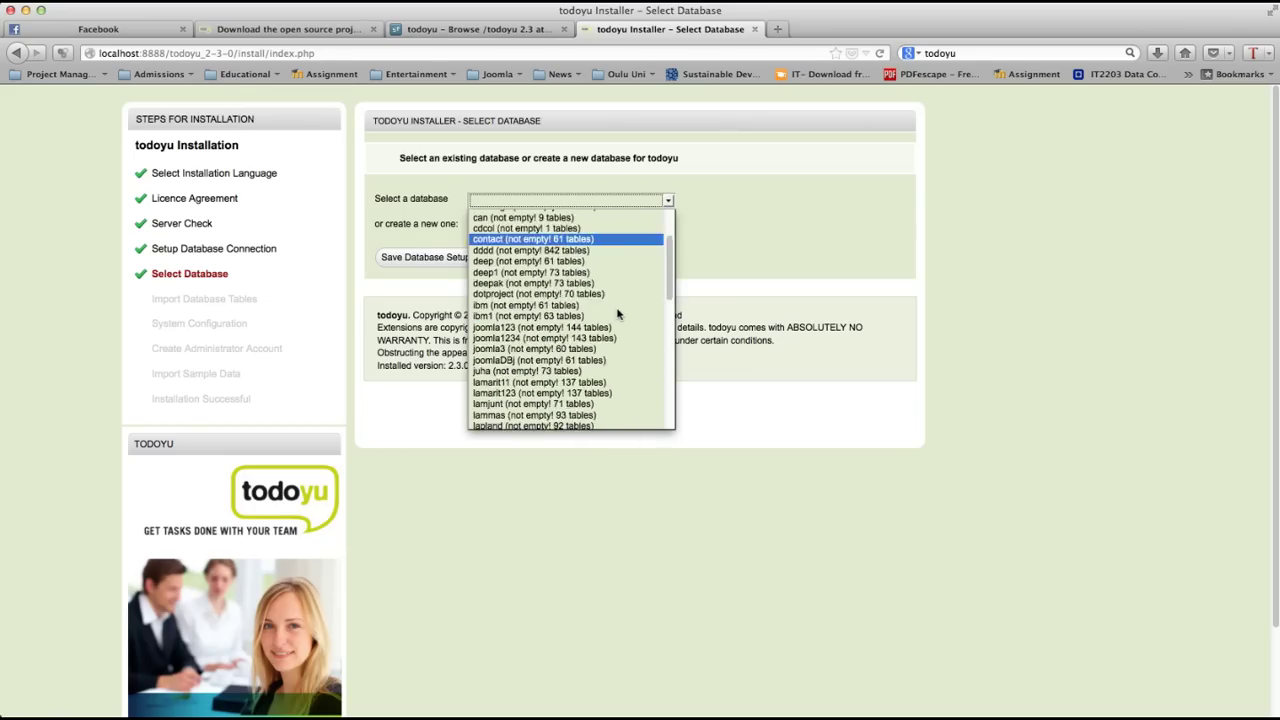
pyautogui.scroll(-5, 617, 314)
pyautogui.scroll(3, 617, 314)
pyautogui.scroll(10, 617, 314)
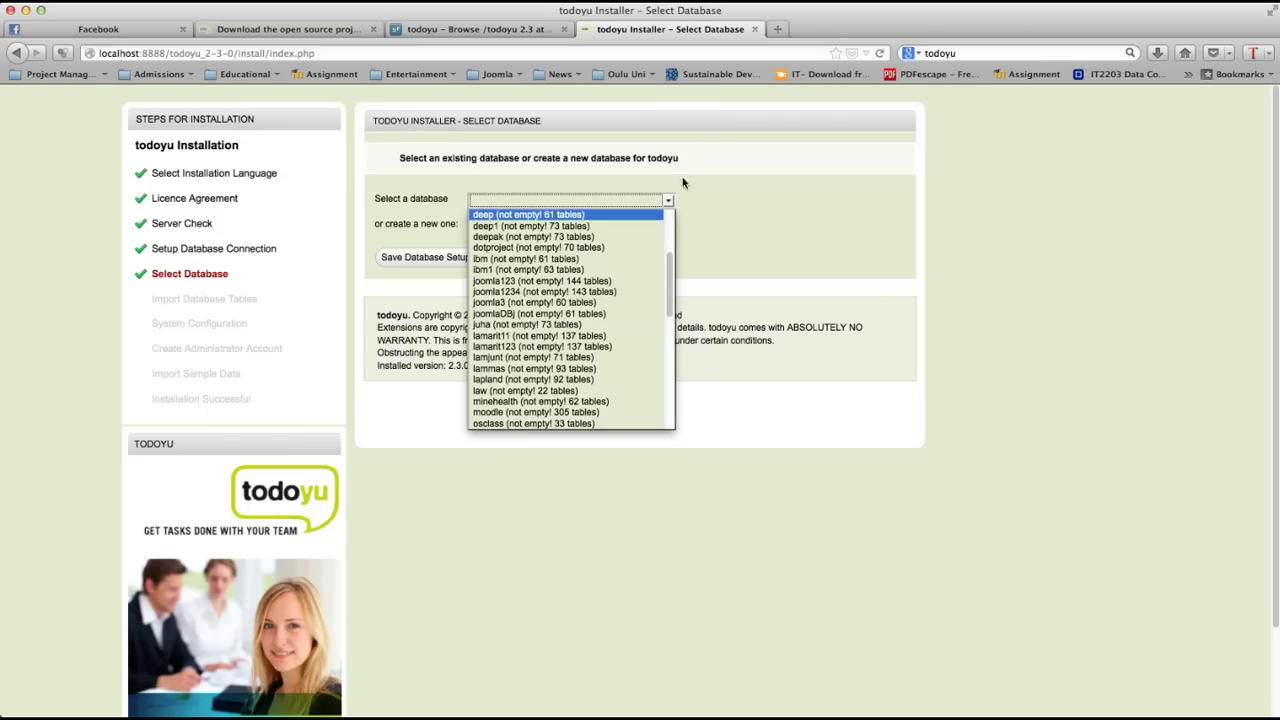
pyautogui.click(713, 166)
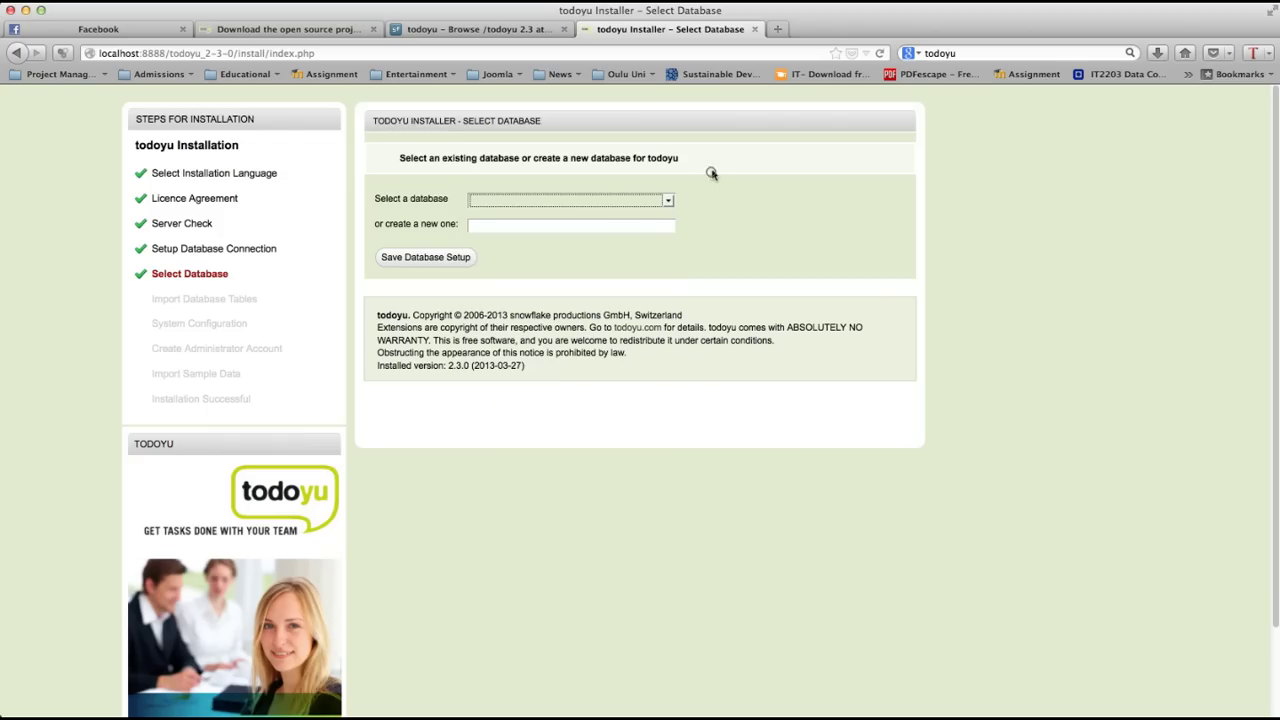
# Step: Enter deep1234 as a new database name and save the database setup
pyautogui.click(518, 224)
pyautogui.write('de')
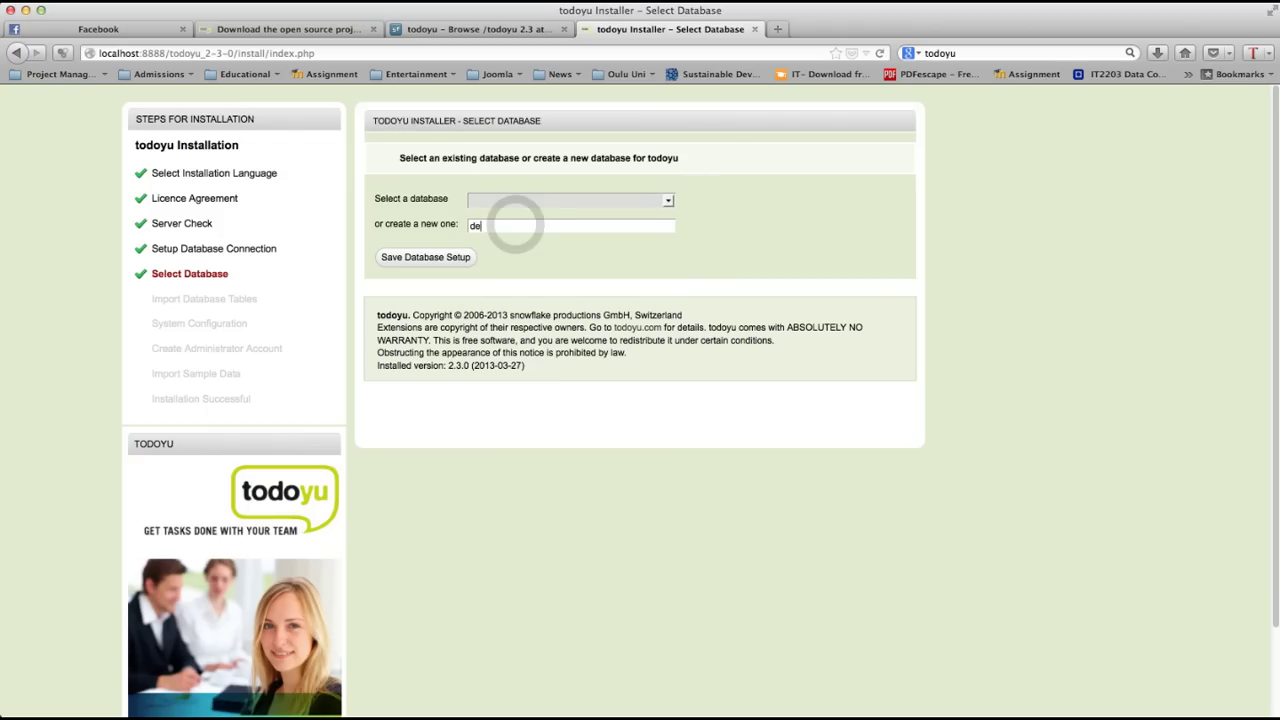
pyautogui.write('ep1234')
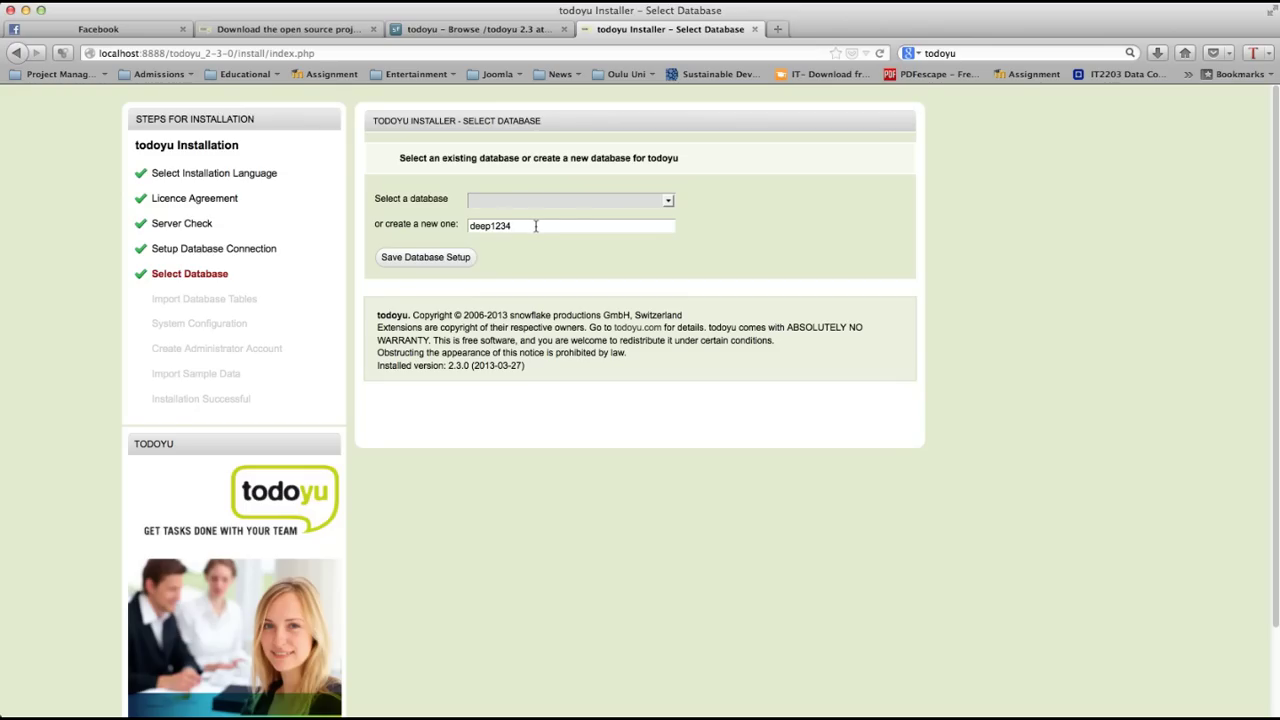
pyautogui.click(667, 202)
pyautogui.click(434, 258)
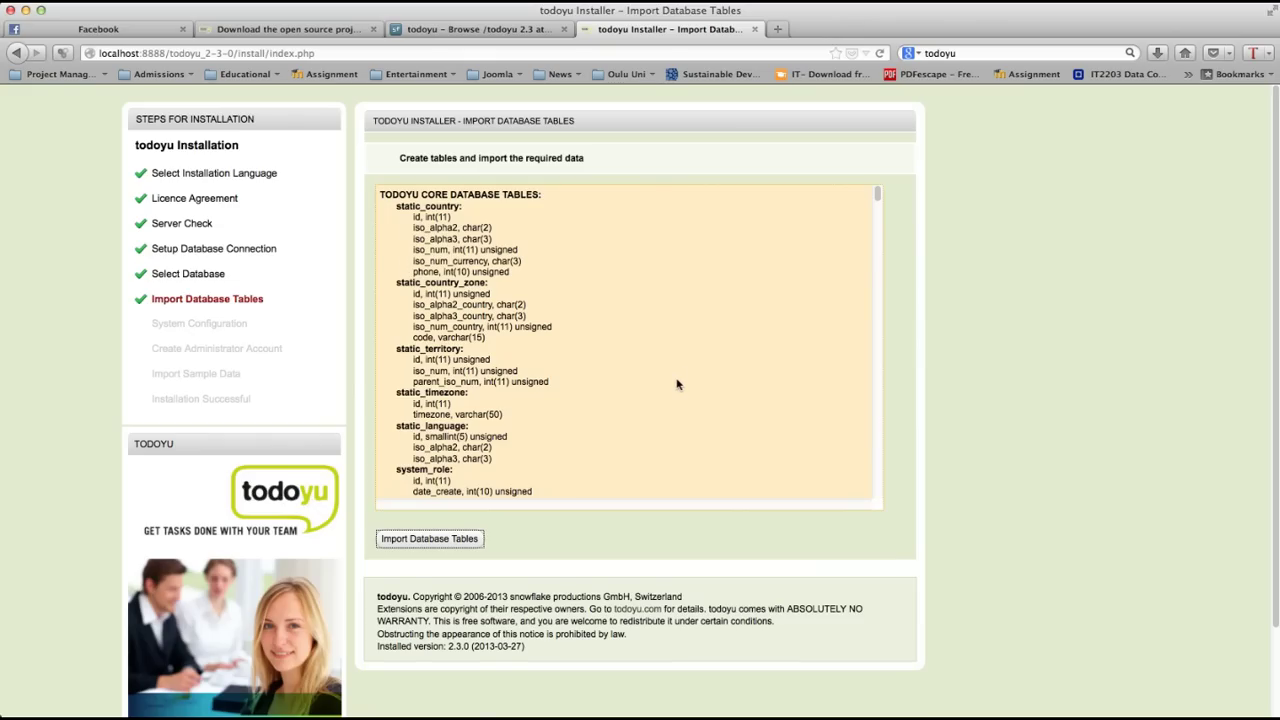
# Step: Import the todoyu core database tables
pyautogui.click(455, 540)
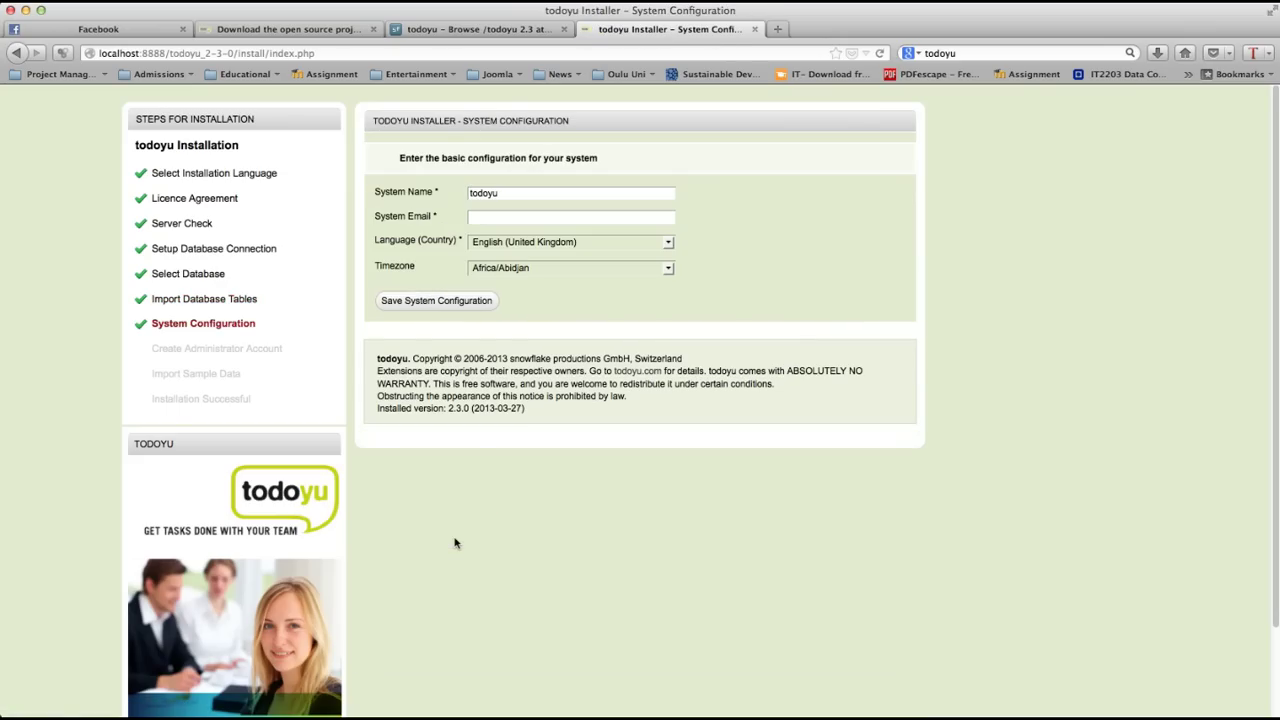
# Step: Fill in the System Email field with a contact e-mail address
pyautogui.click(500, 220)
pyautogui.click(499, 219)
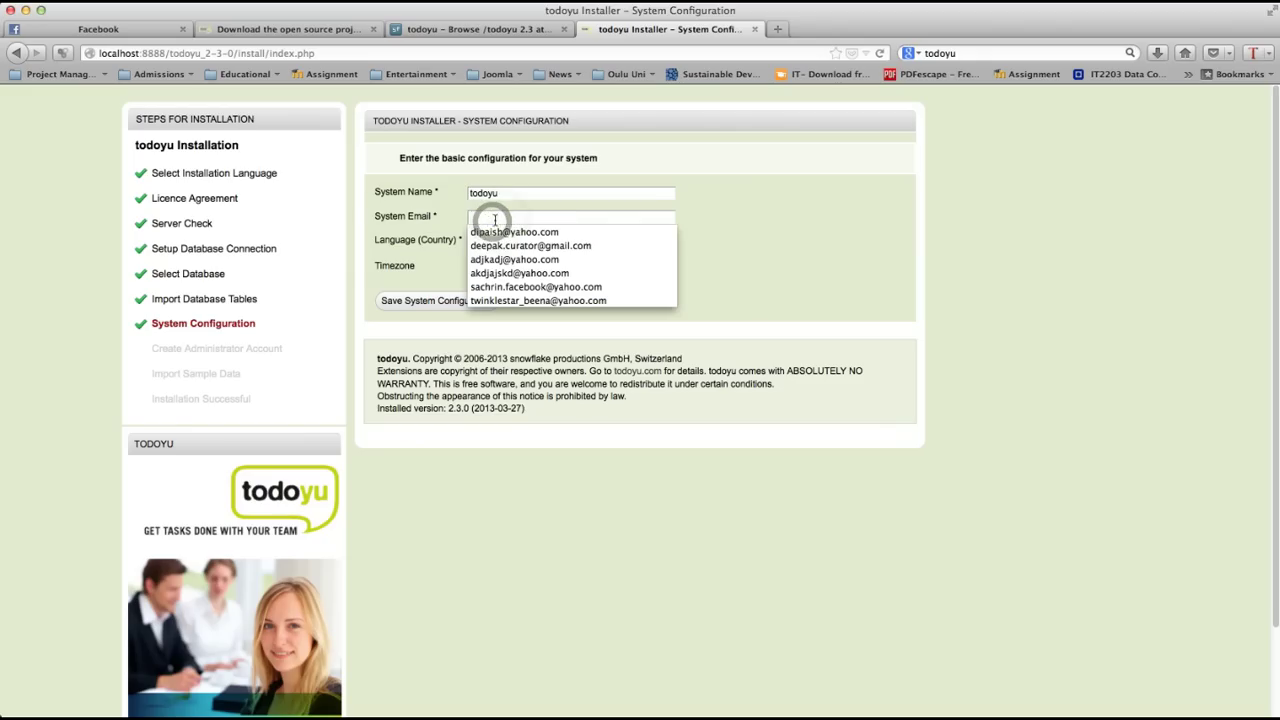
pyautogui.click(494, 213)
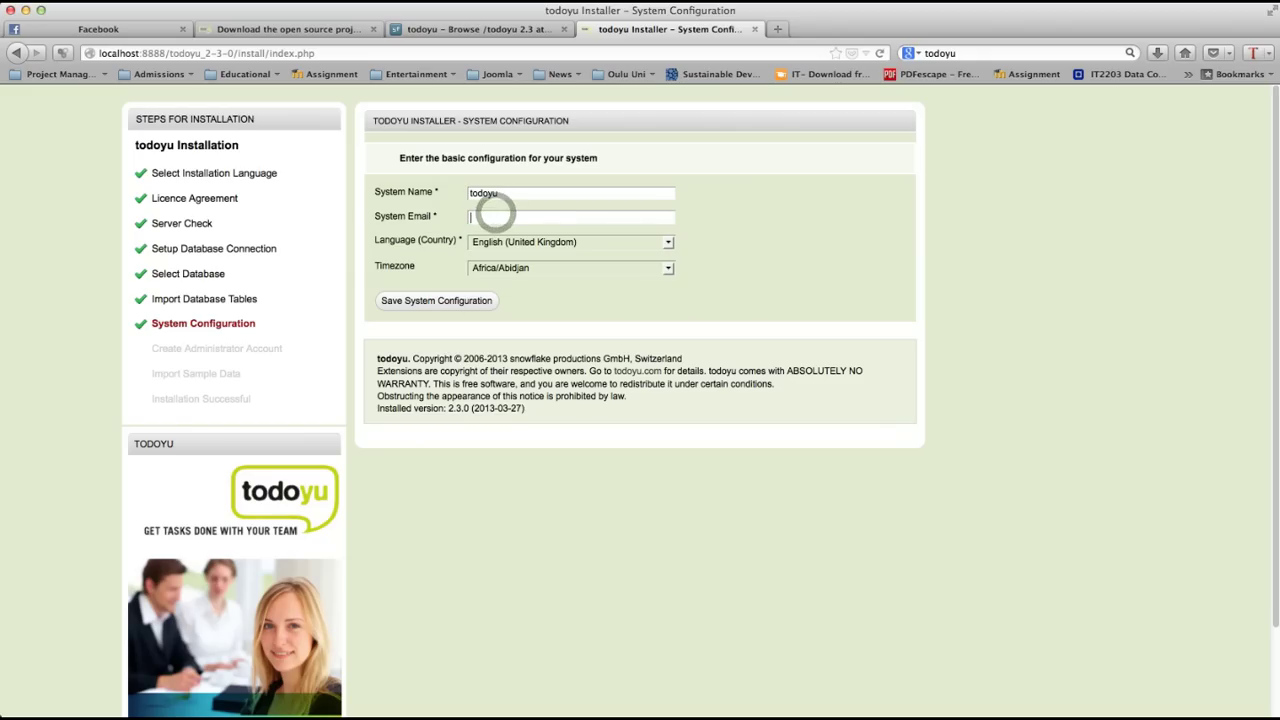
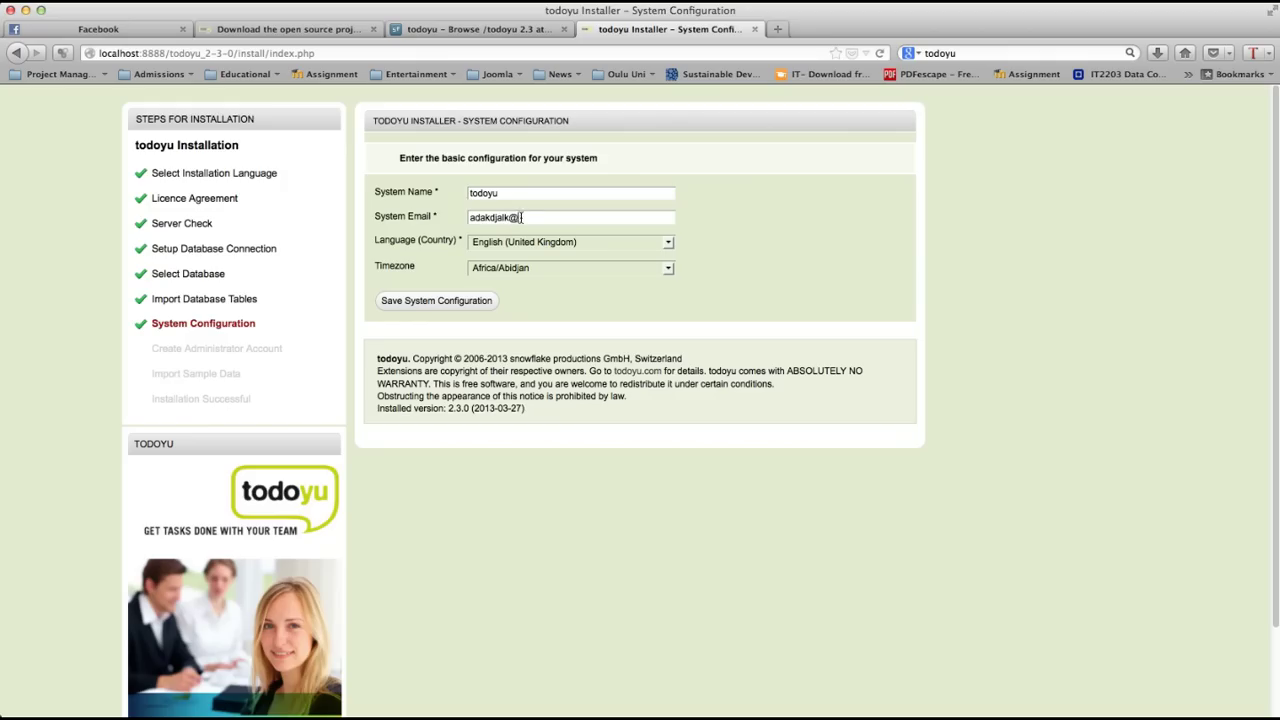
# Step: Choose Europe/Helsinki as the timezone and save the system configuration
pyautogui.click(668, 269)
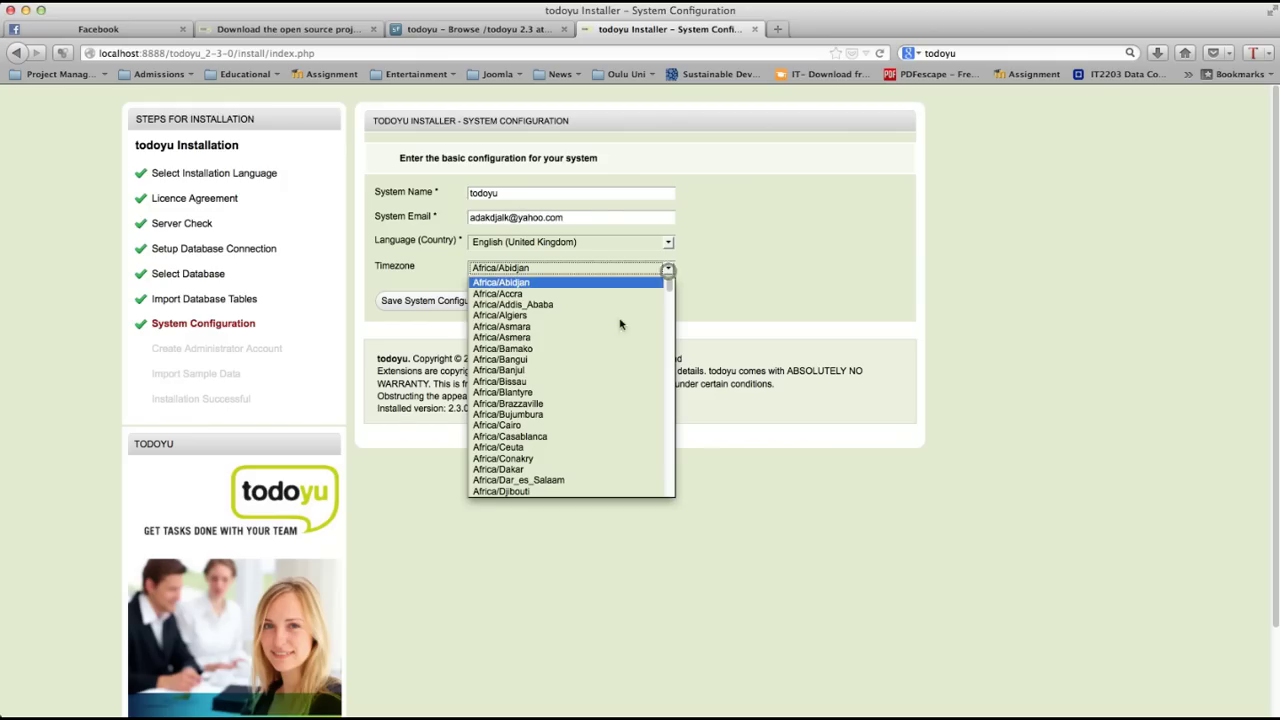
pyautogui.press('e')
pyautogui.press('Down')
pyautogui.press('Down')
pyautogui.press('Down')
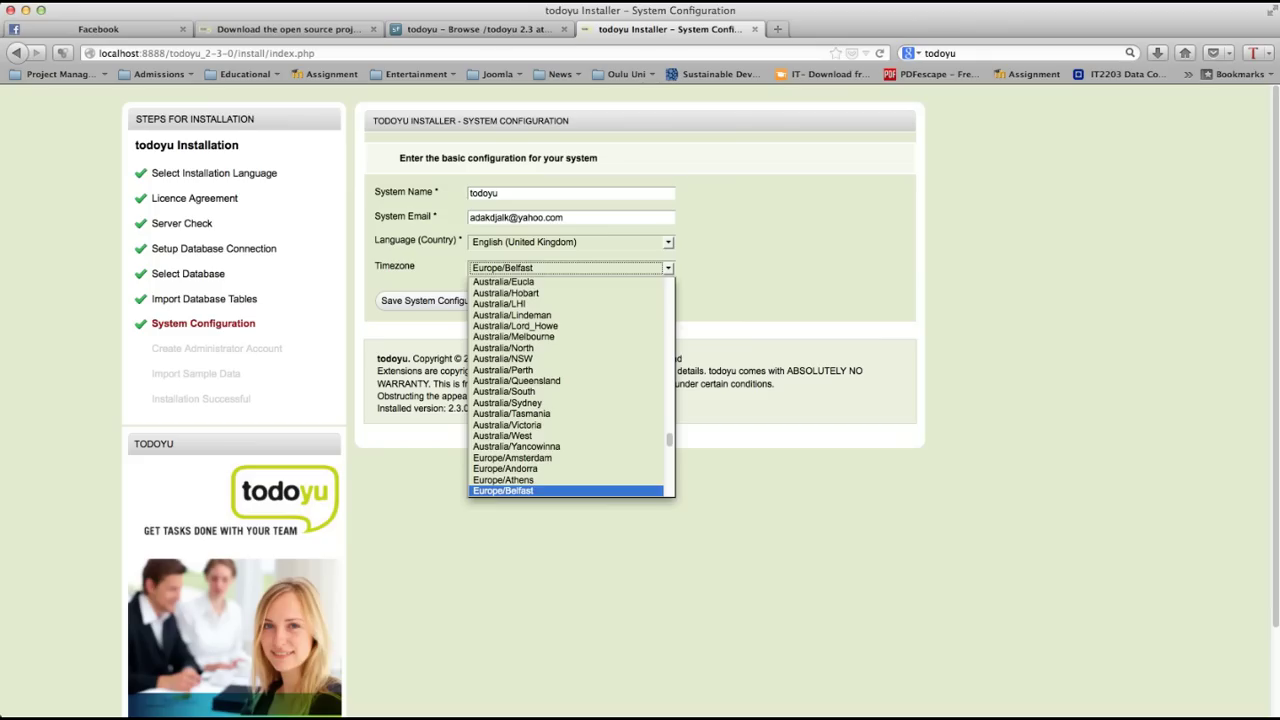
pyautogui.press('Down')
pyautogui.press('Down')
pyautogui.press('Down')
pyautogui.press('Down')
pyautogui.press('Down')
pyautogui.press('Down')
pyautogui.press('Down')
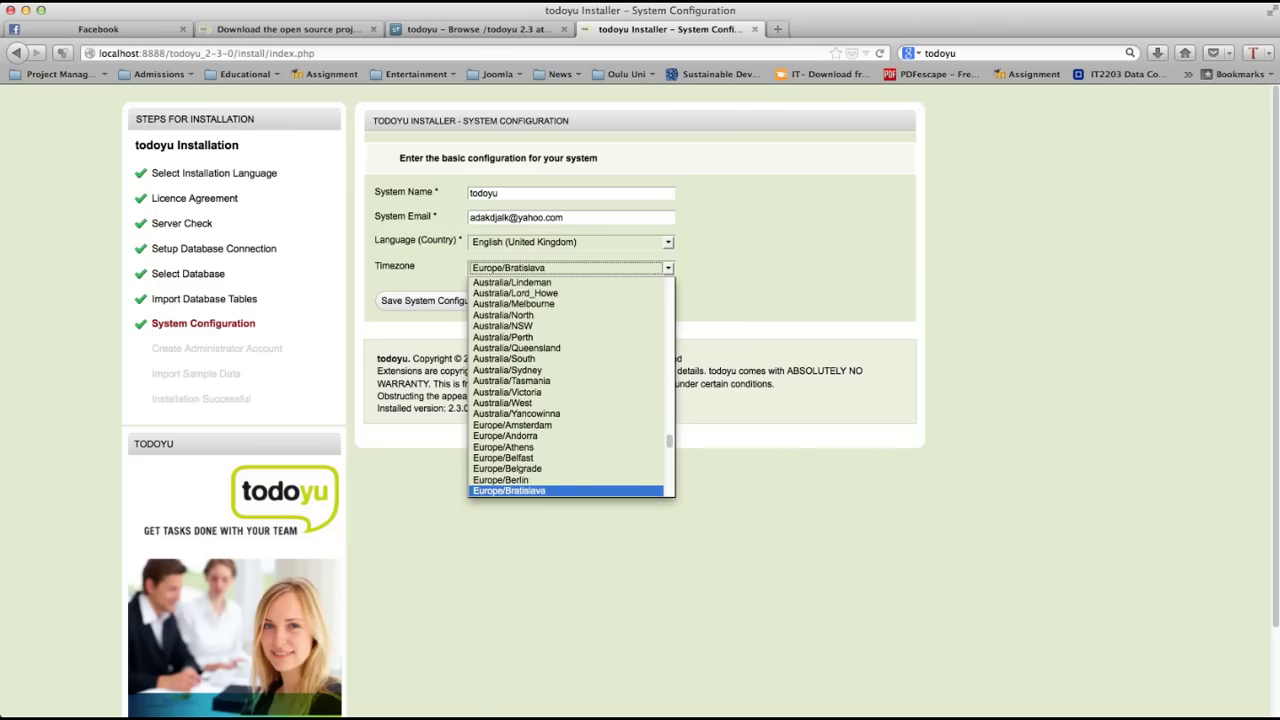
pyautogui.press('Down')
pyautogui.press('Down')
pyautogui.press('Down')
pyautogui.press('Down')
pyautogui.press('Down')
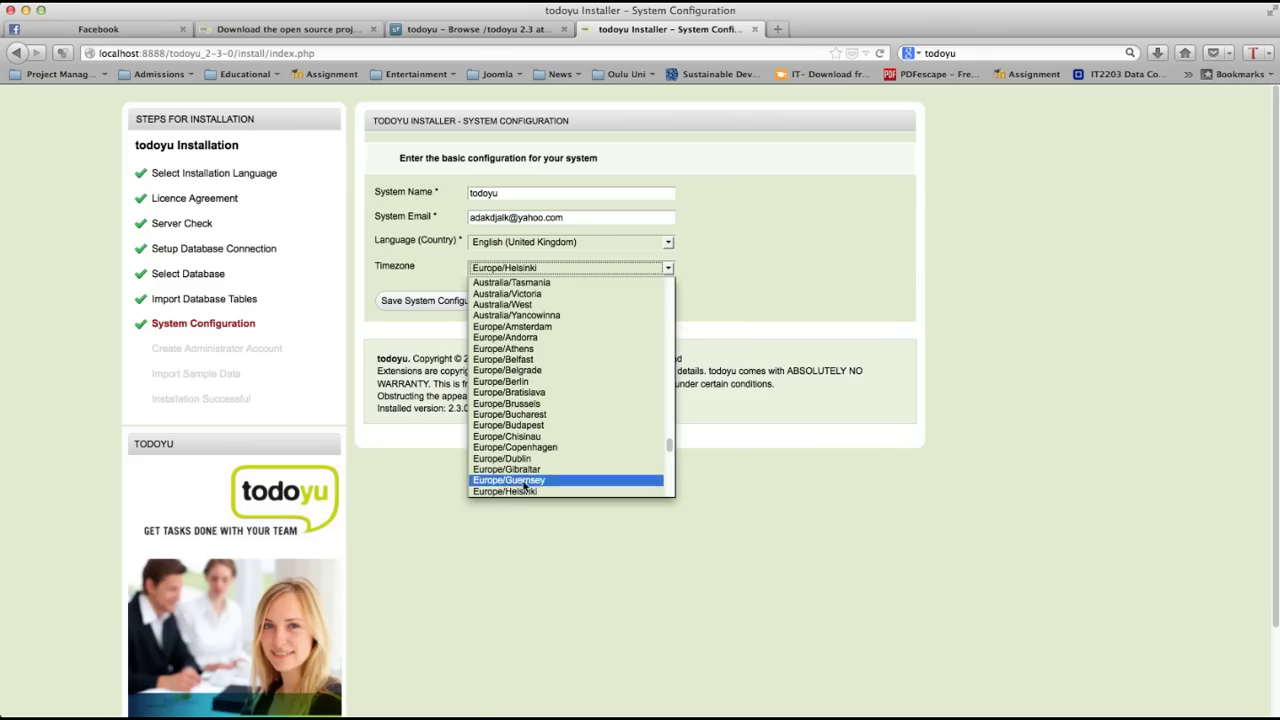
pyautogui.click(517, 491)
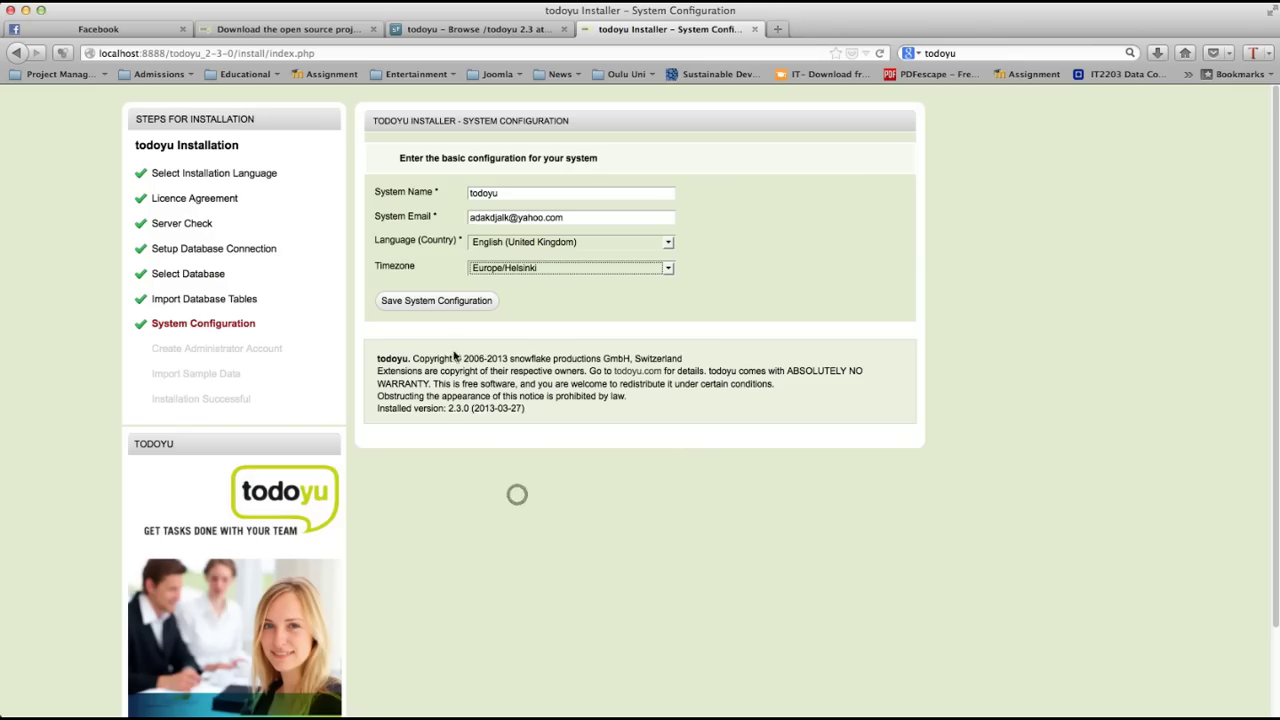
pyautogui.click(418, 302)
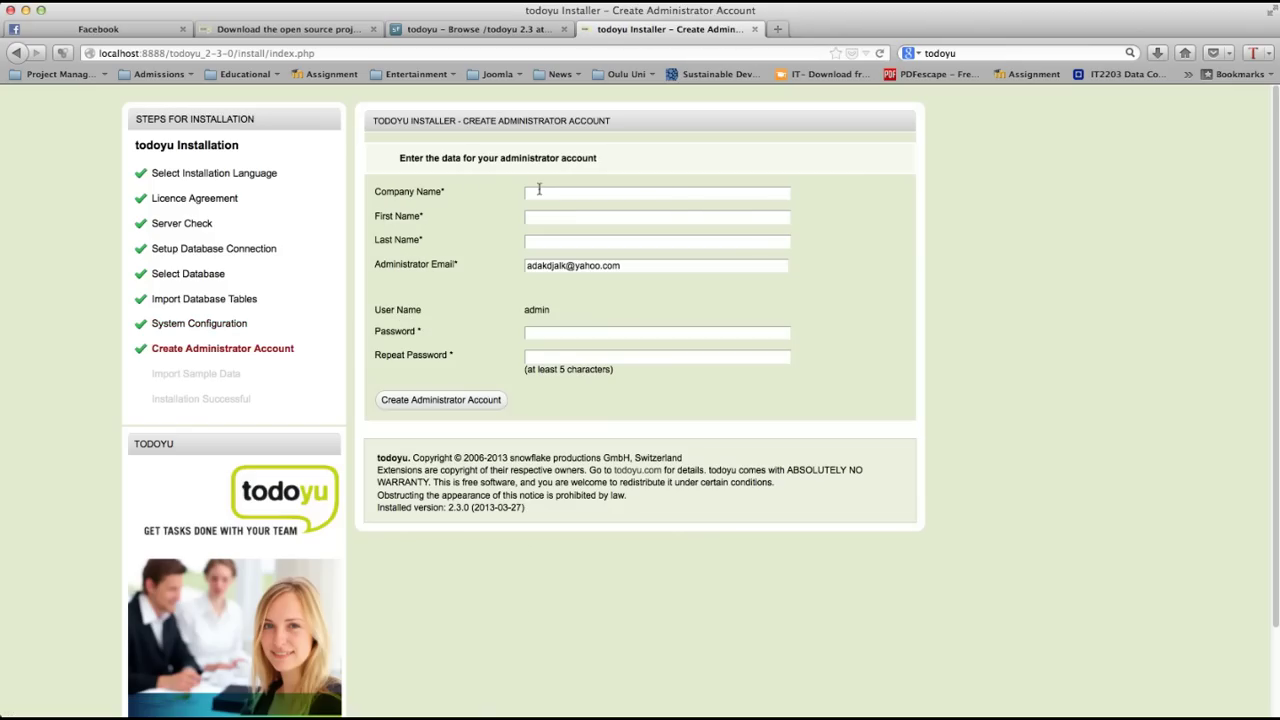
# Step: Enter the company name and the administrator's first name, correcting typos
pyautogui.click(538, 190)
pyautogui.write('compn')
pyautogui.press('Return')
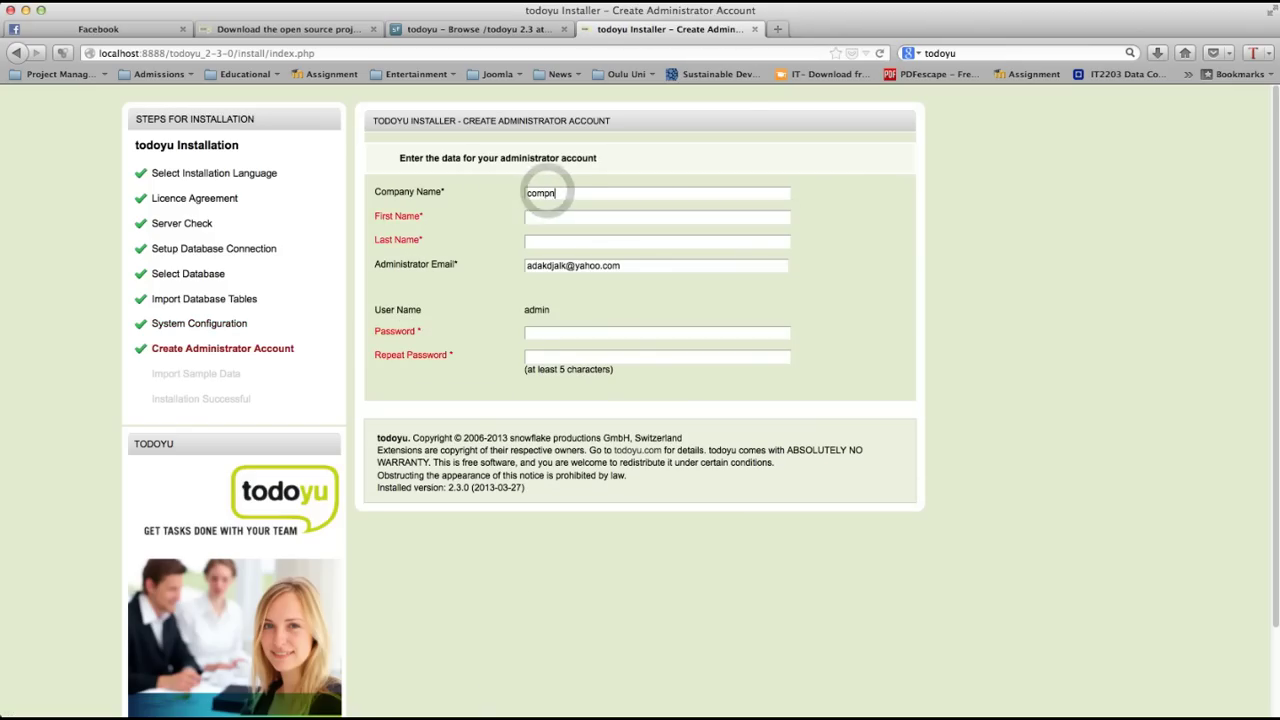
pyautogui.write('ay abcd')
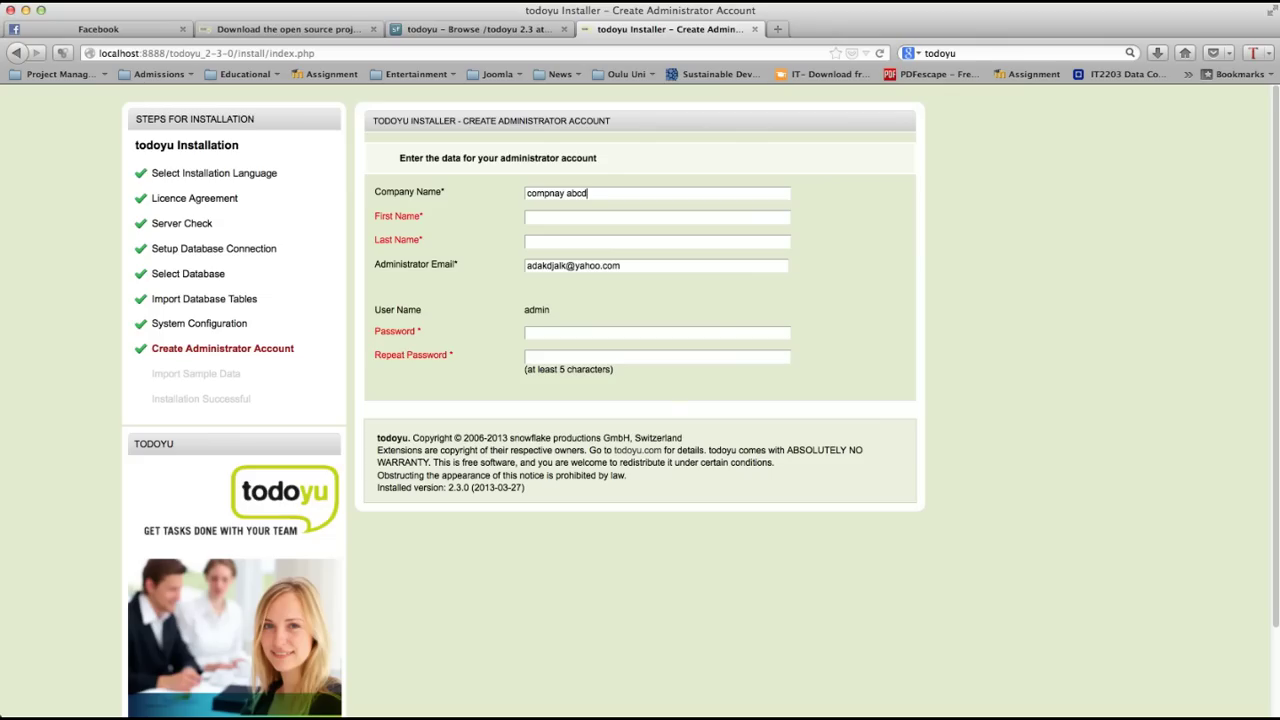
pyautogui.write('ef')
pyautogui.click(569, 215)
pyautogui.write('co')
pyautogui.press('BackSpace')
pyautogui.press('BackSpace')
pyautogui.write('abcd')
pyautogui.press('BackSpace')
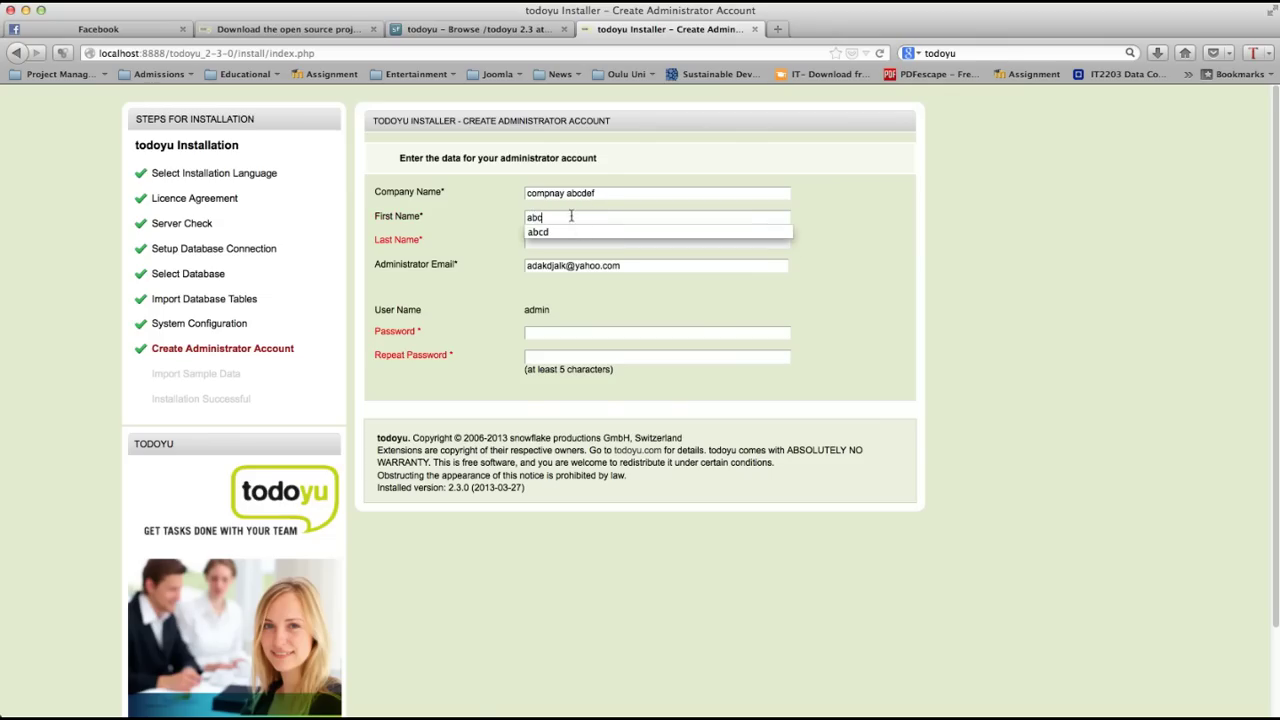
# Step: Add the administrator's last name and password, then create the administrator account
pyautogui.click(563, 247)
pyautogui.write('def')
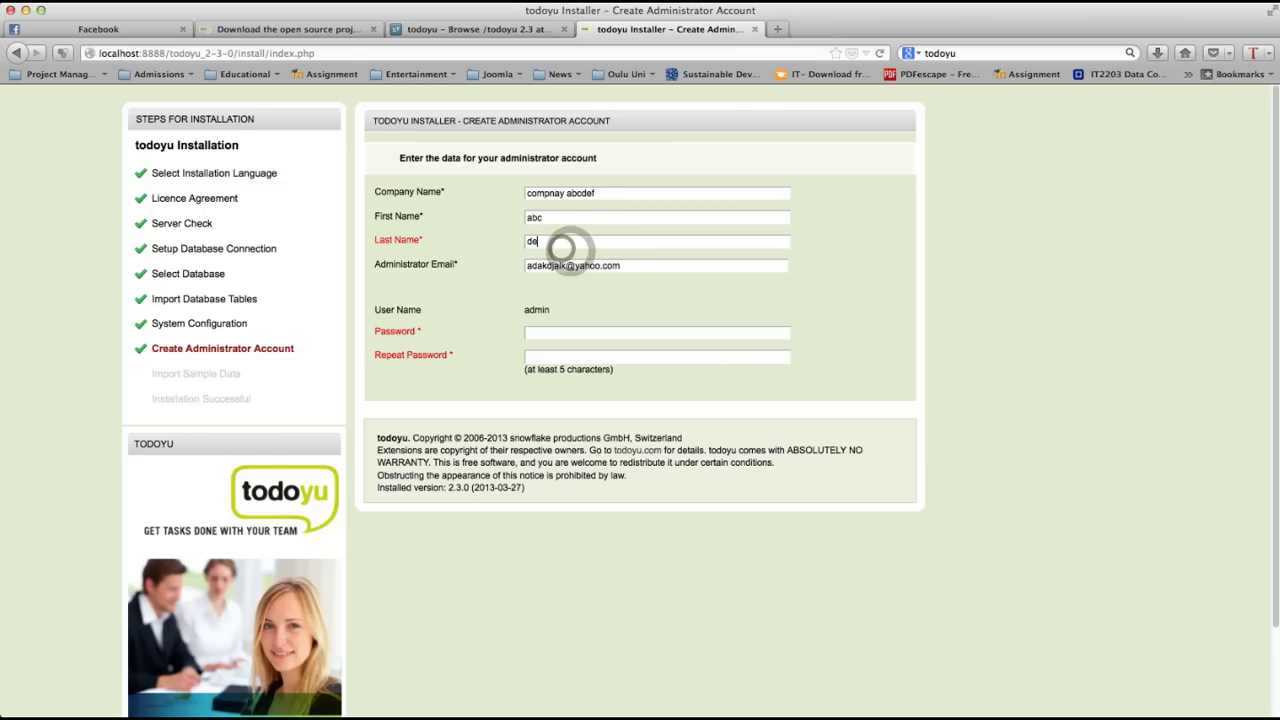
pyautogui.click(565, 330)
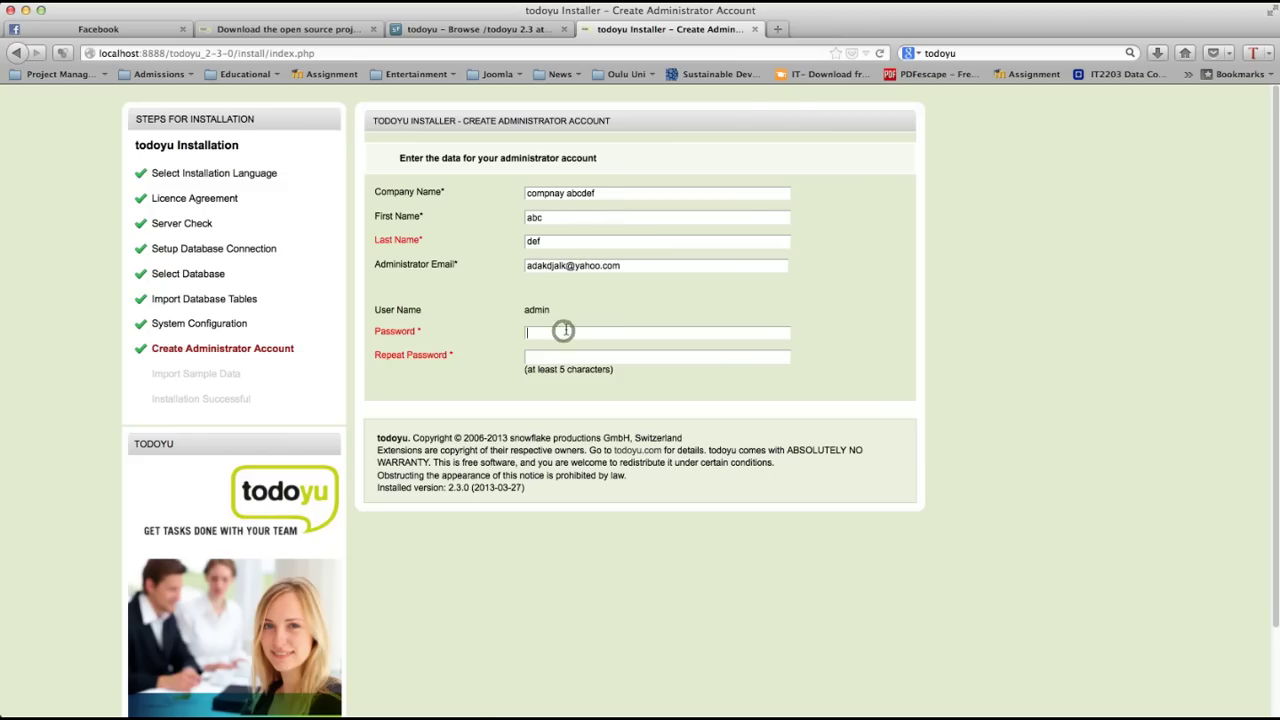
pyautogui.write('passwordpassword')
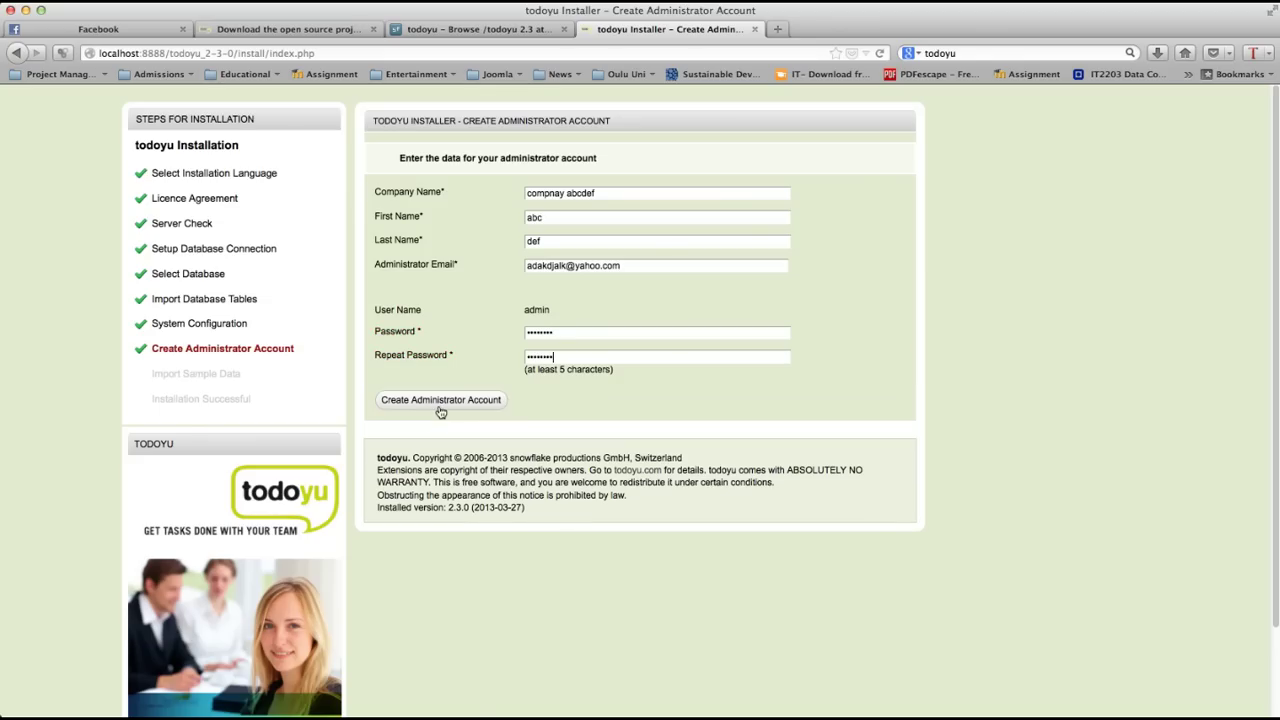
pyautogui.click(450, 403)
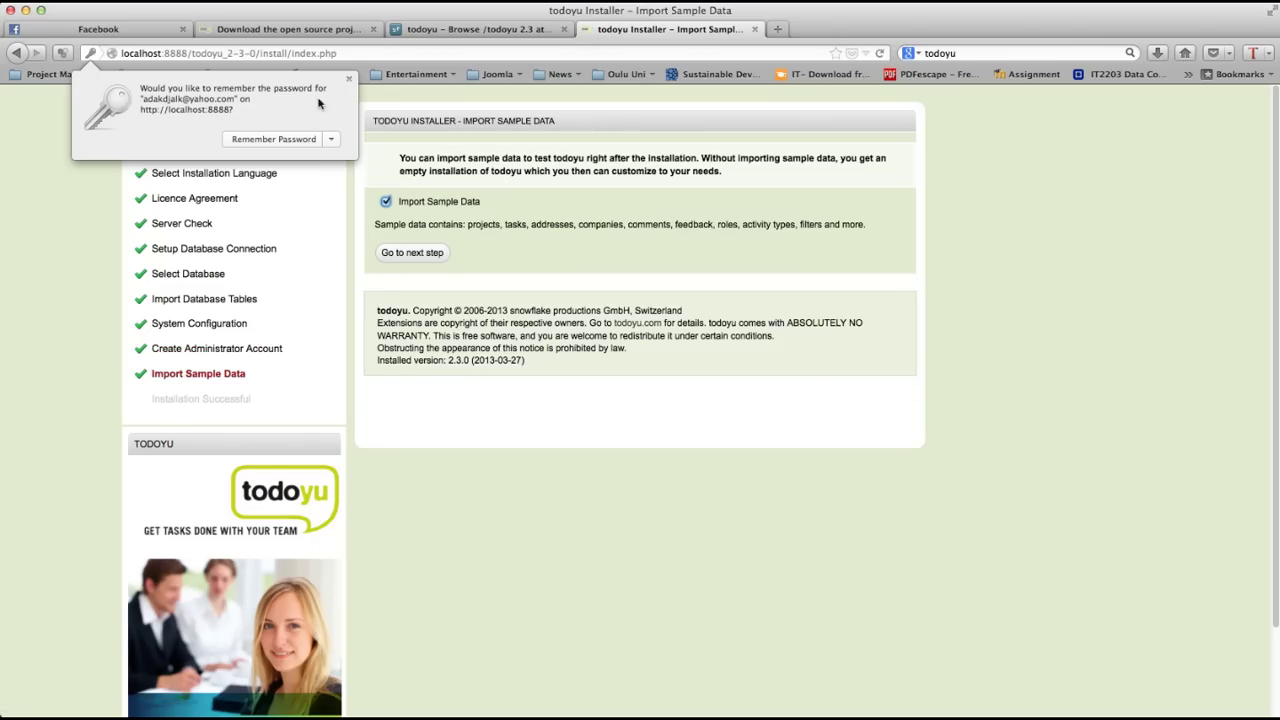
# Step: Dismiss Firefox's save-password prompt, keep sample-data import ticked, and continue the installation
pyautogui.click(349, 80)
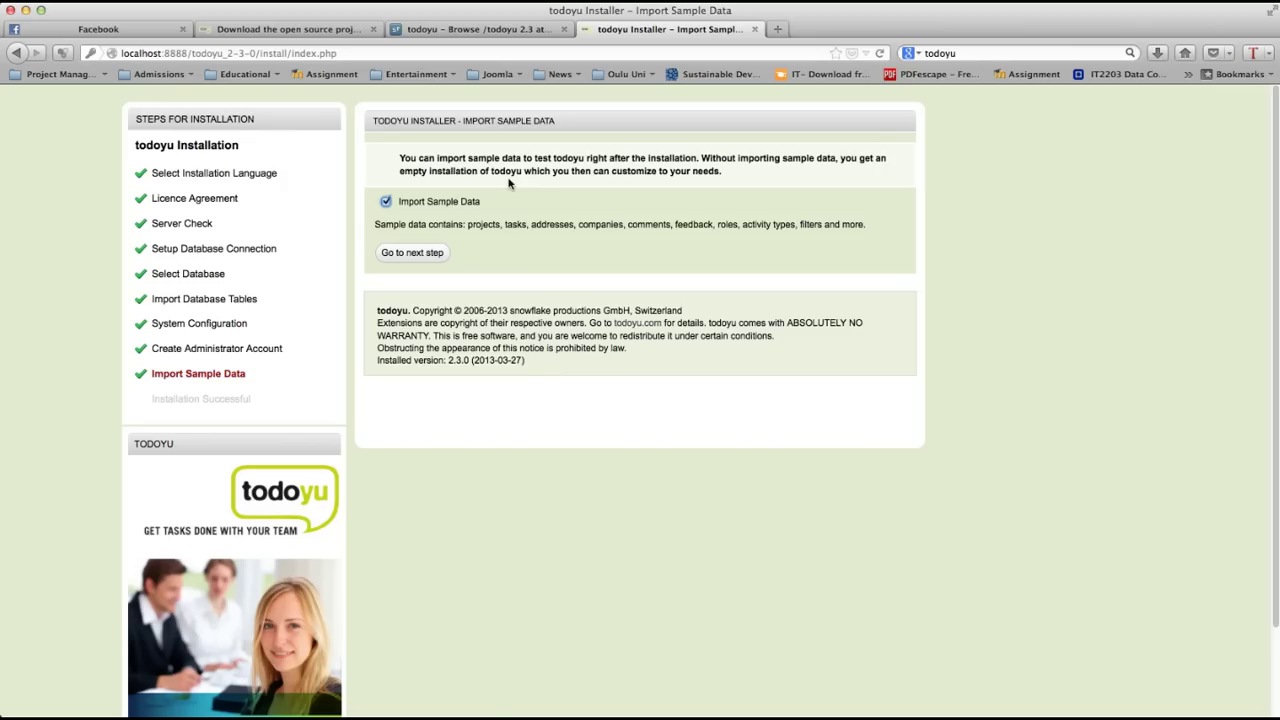
pyautogui.click(385, 203)
pyautogui.click(385, 203)
pyautogui.click(415, 257)
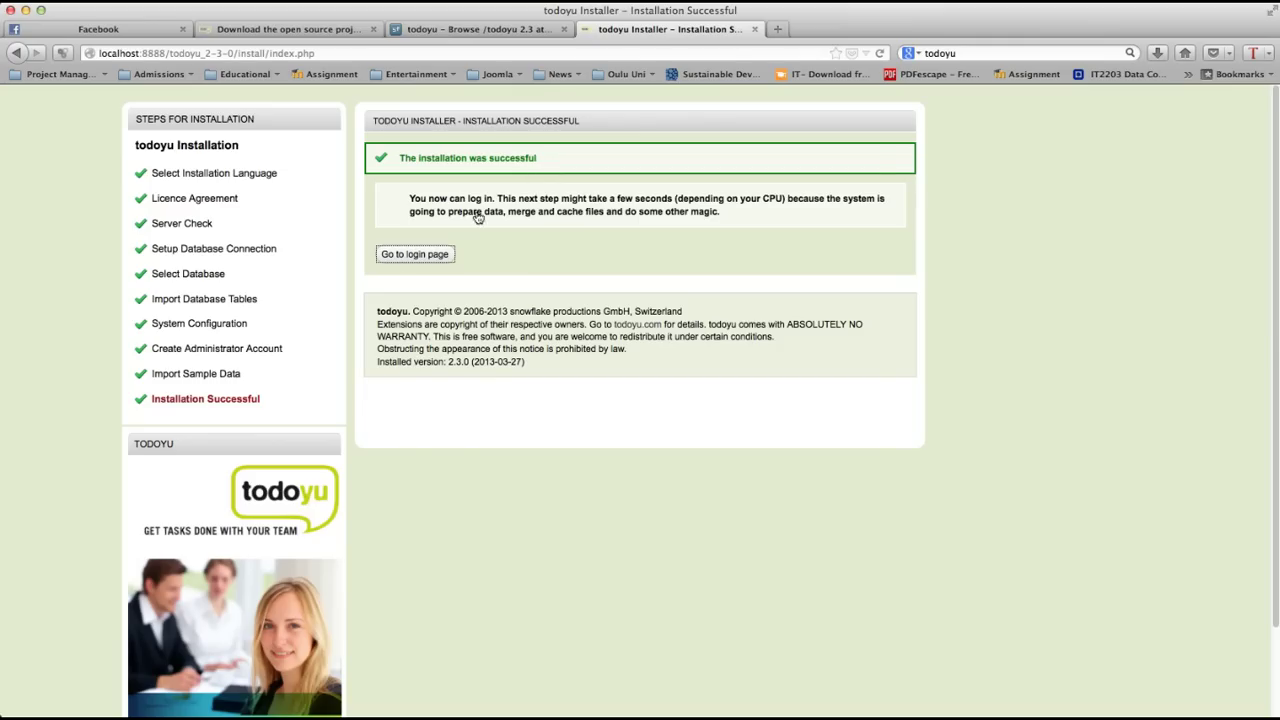
# Step: Continue from the Installation Successful page to the todoyu login page
pyautogui.click(421, 256)
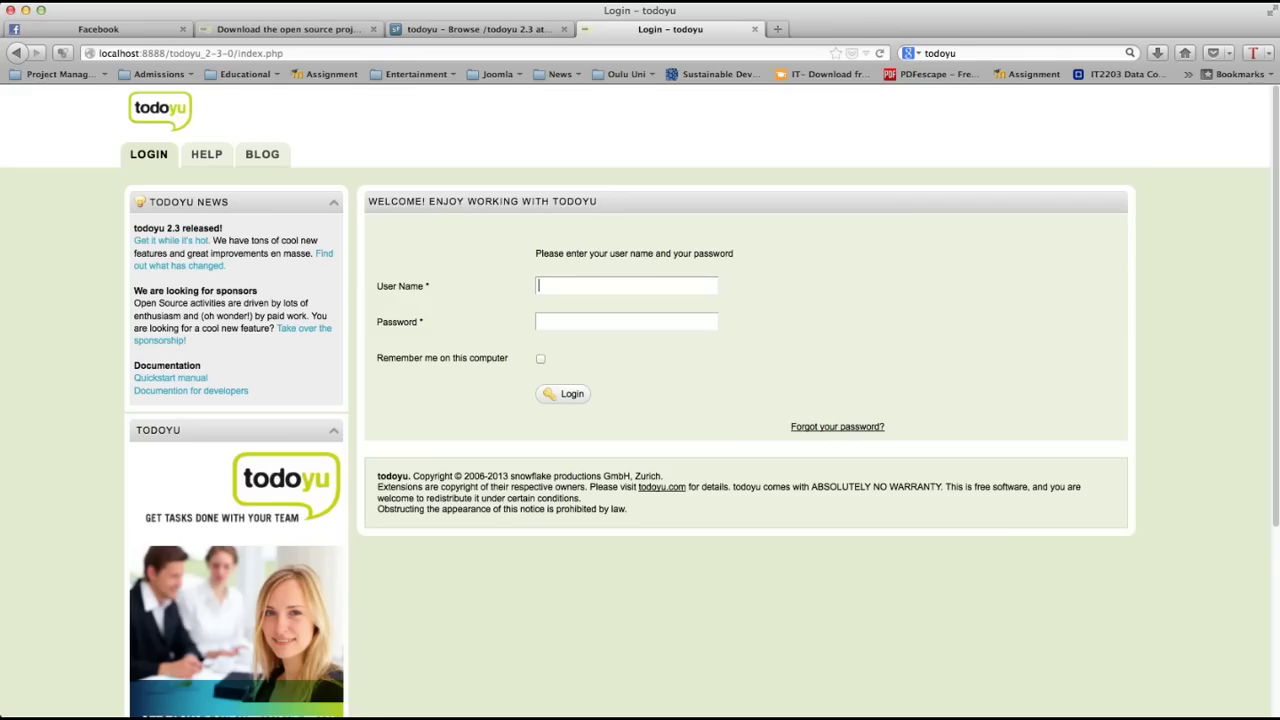
# Step: Log in as admin with the administrator password and dismiss Firefox's save-password prompt
pyautogui.write('adm')
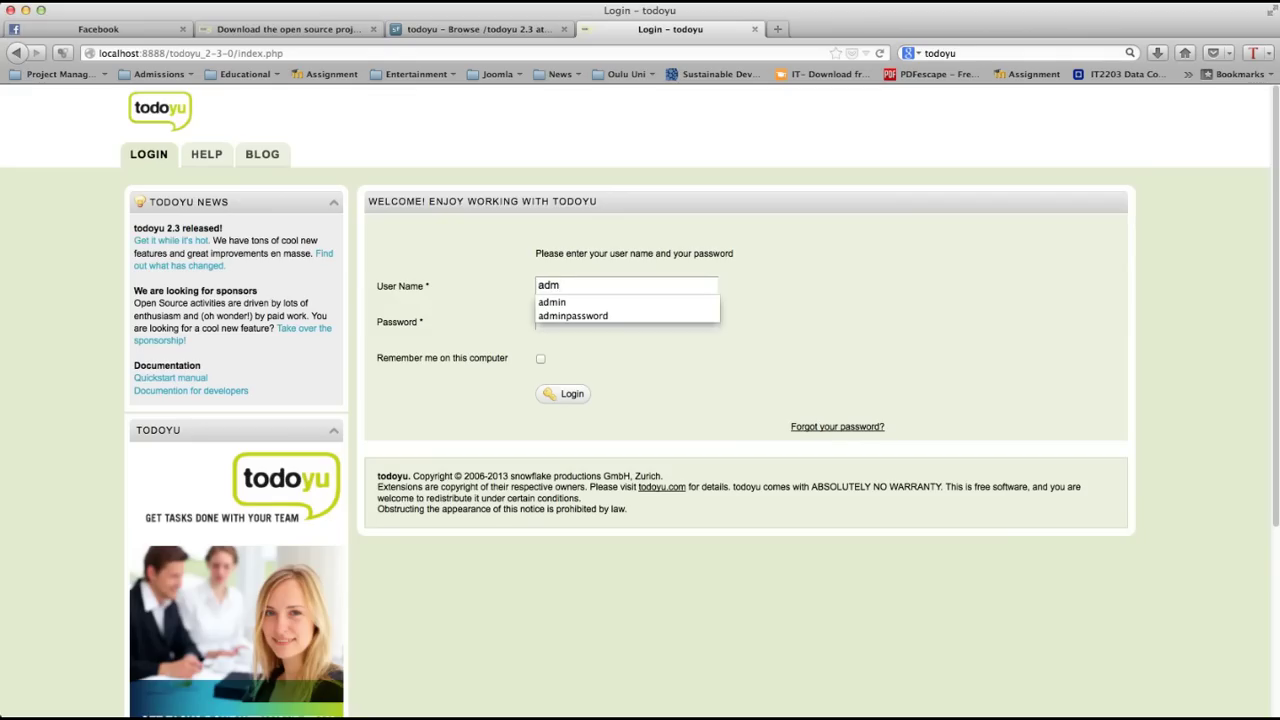
pyautogui.write('inis')
pyautogui.press('BackSpace')
pyautogui.press('BackSpace')
pyautogui.press('BackSpace')
pyautogui.press('BackSpace')
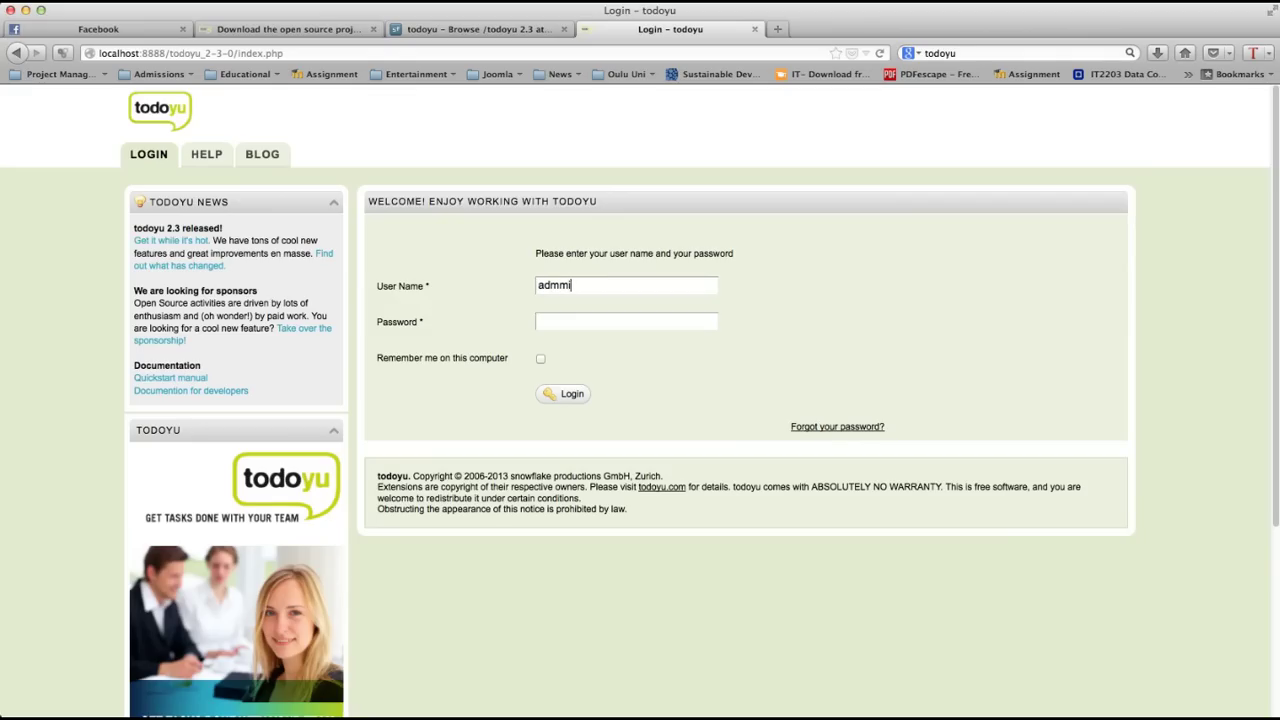
pyautogui.write('in')
pyautogui.click(626, 321)
pyautogui.write('password')
pyautogui.press('Return')
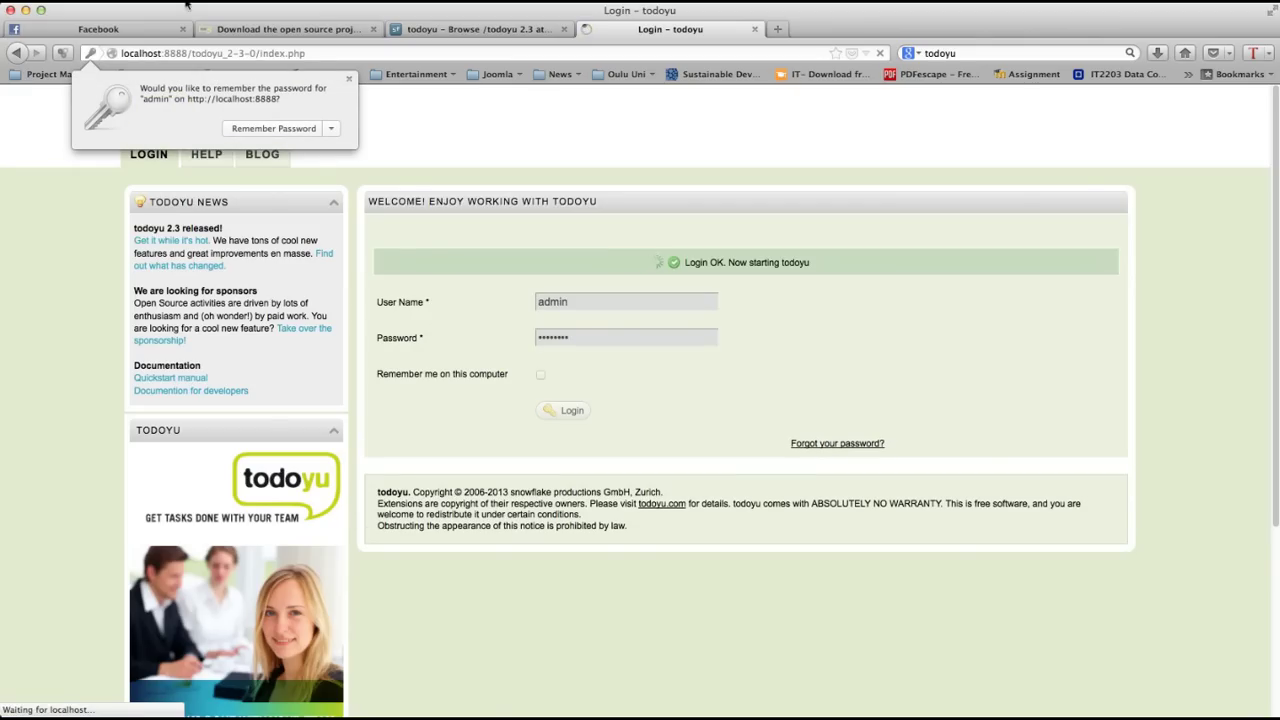
pyautogui.click(347, 78)
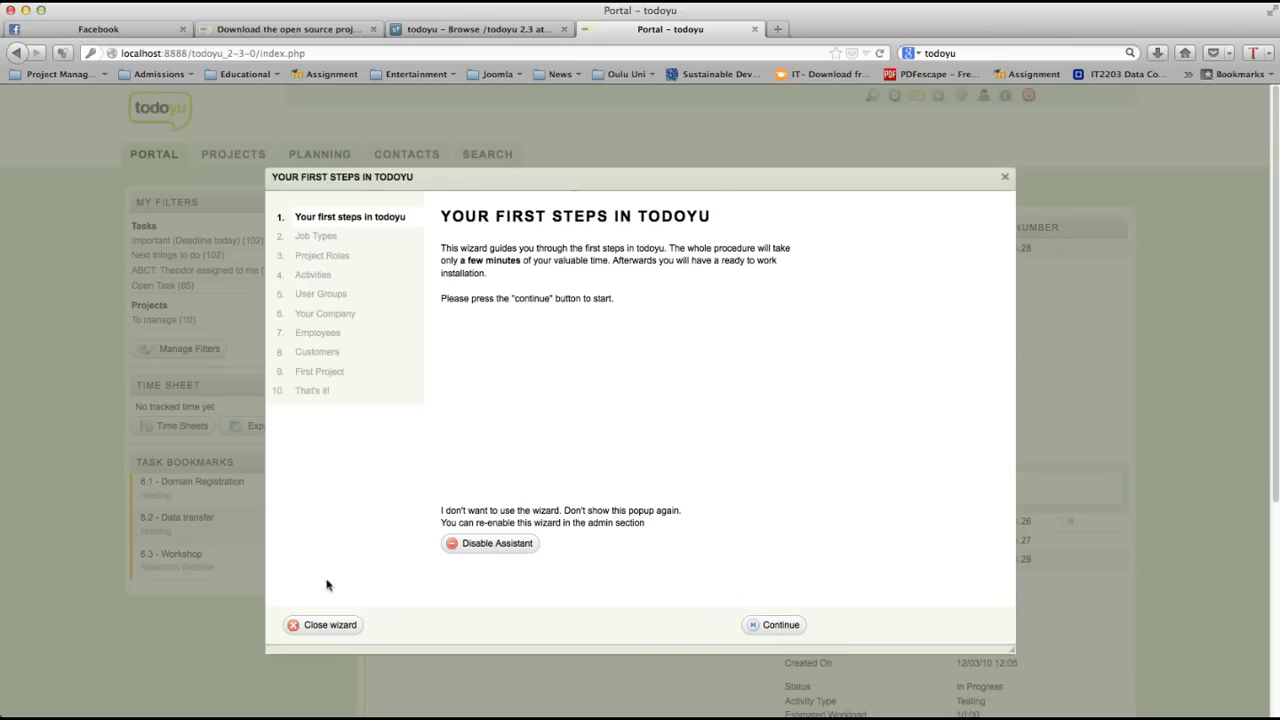
# Step: Close the wizard, open the Goodmonth - Monthly Support project, and permanently disable the assistant
pyautogui.click(307, 628)
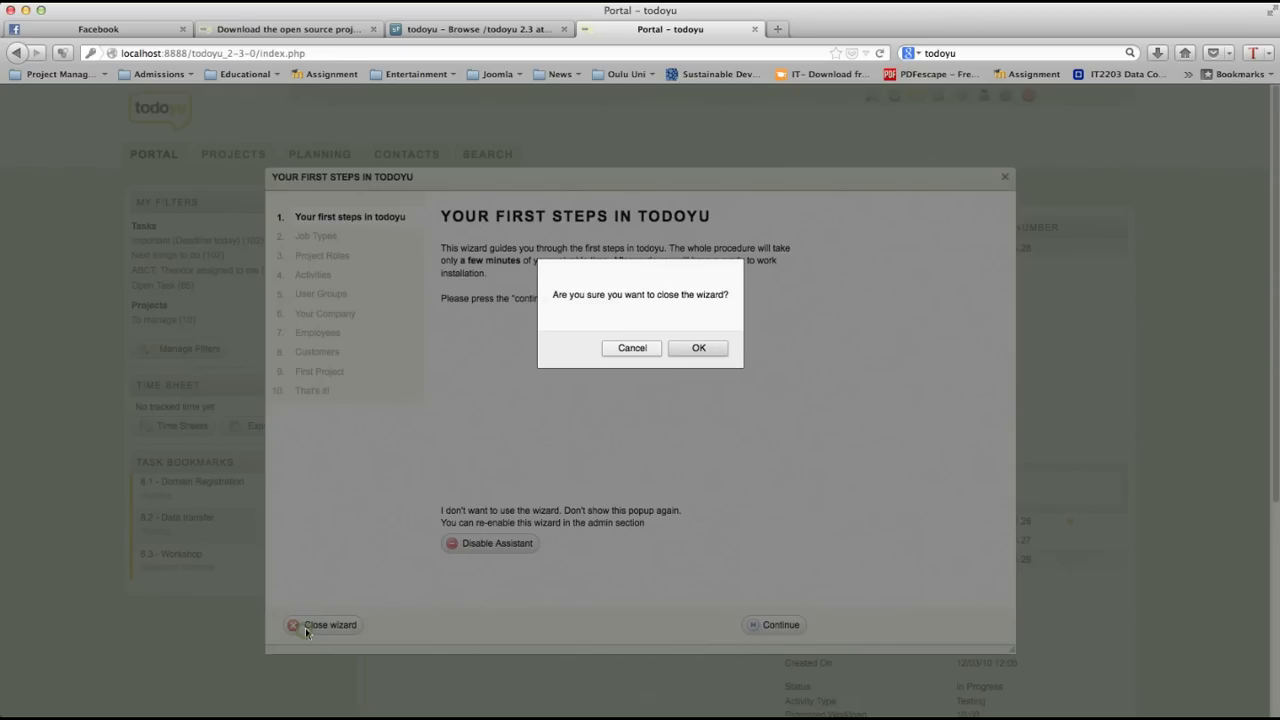
pyautogui.click(708, 348)
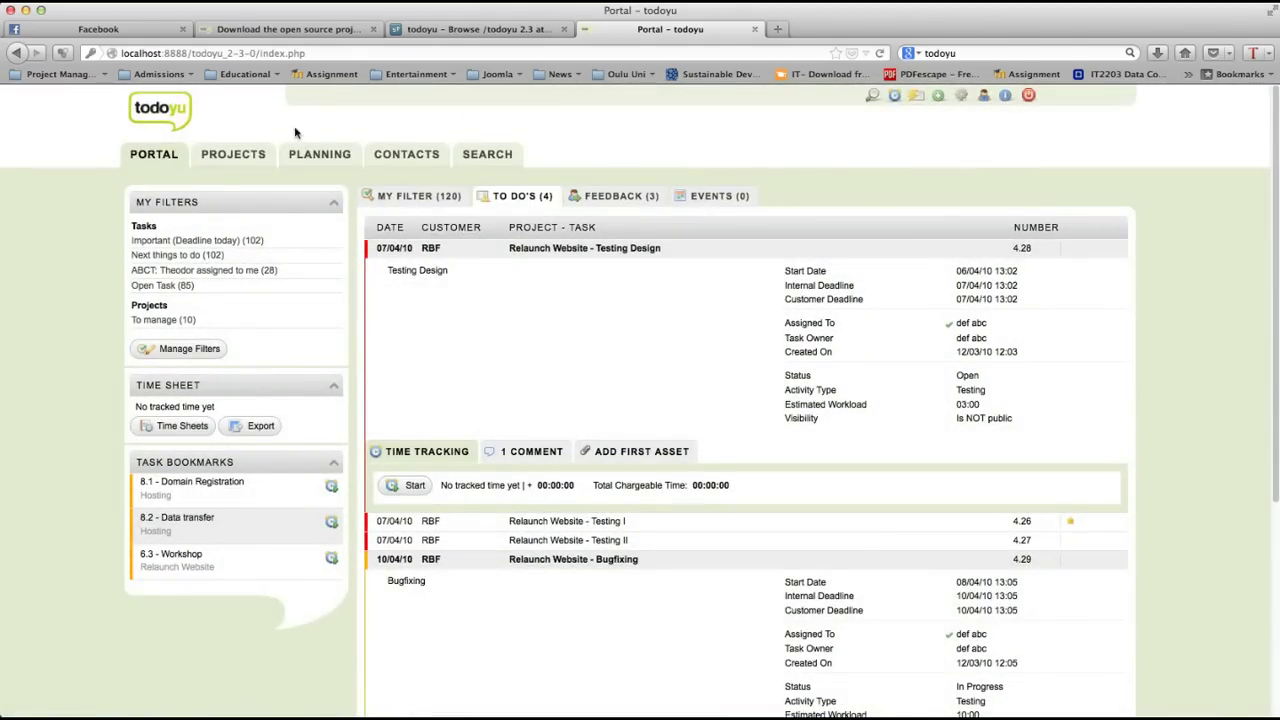
pyautogui.moveTo(235, 158)
pyautogui.click(238, 178)
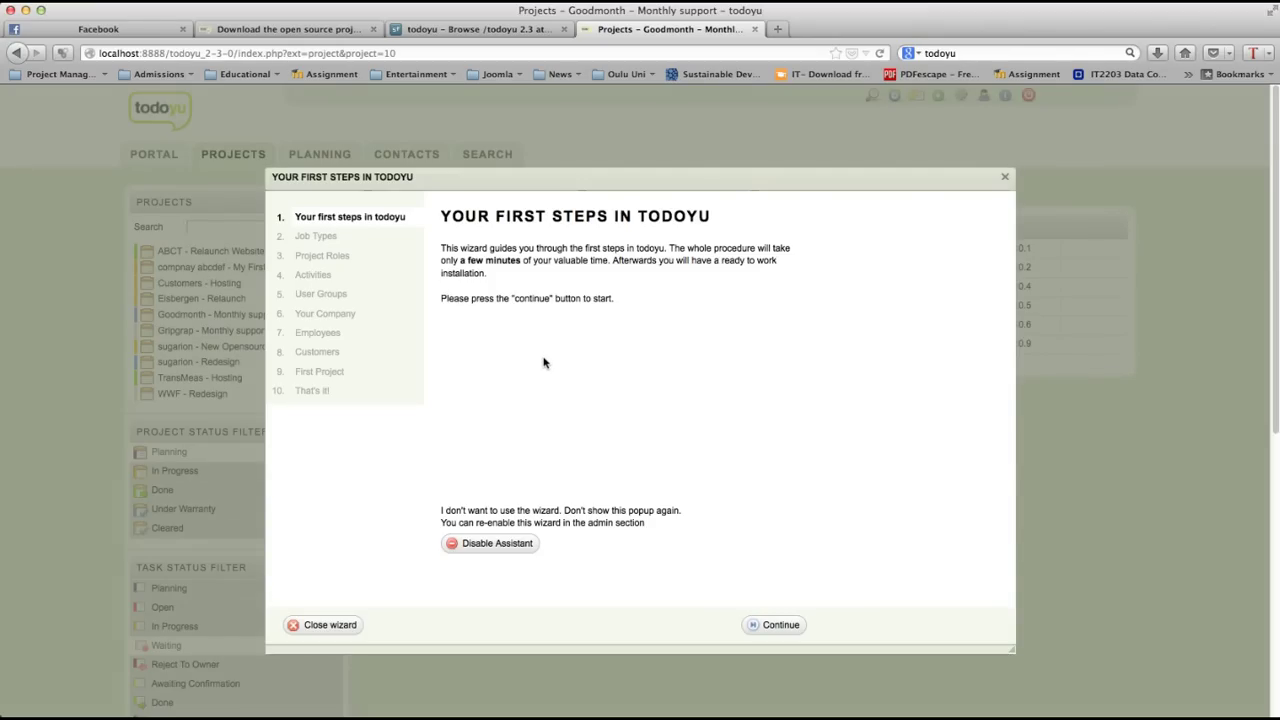
pyautogui.click(516, 546)
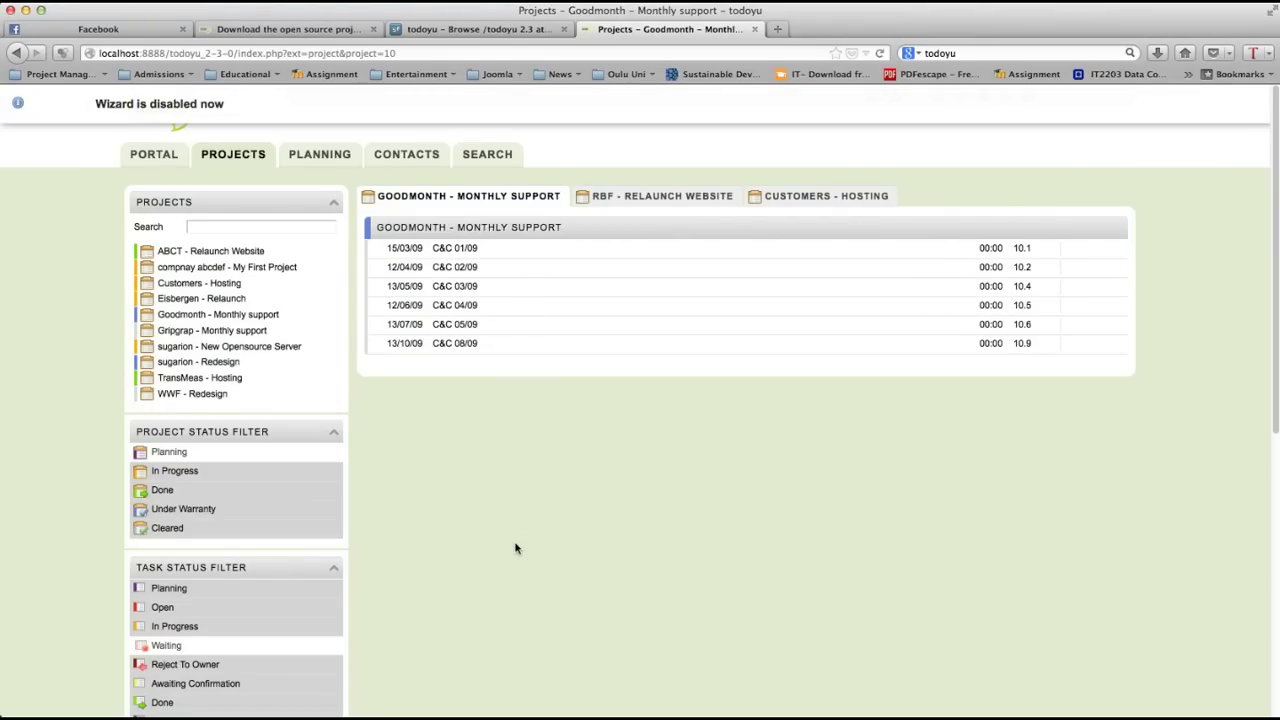
pyautogui.click(320, 156)
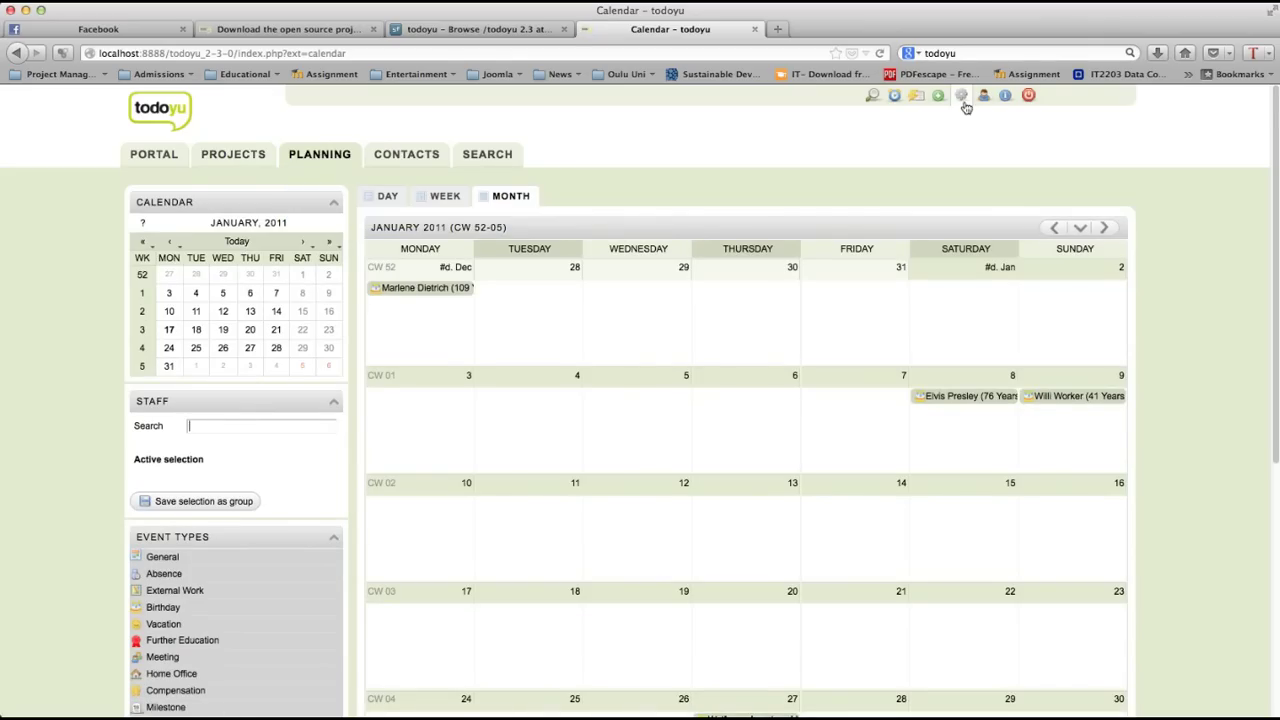
pyautogui.click(143, 157)
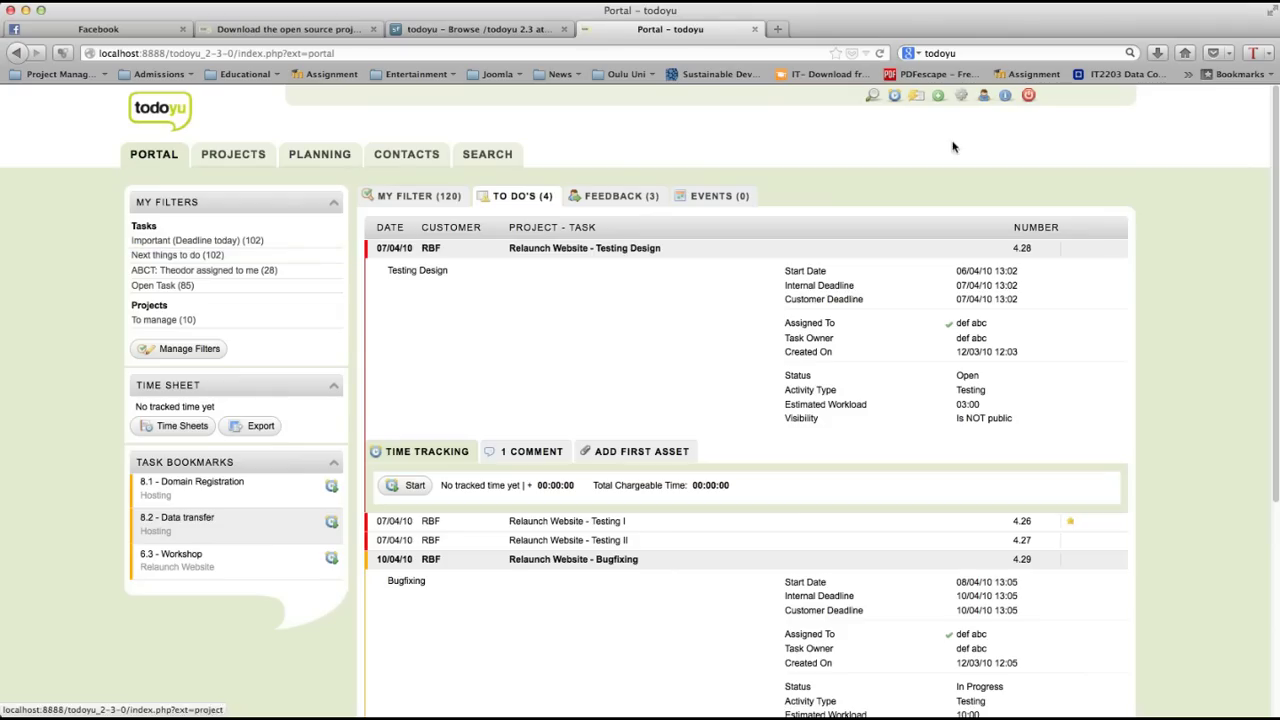
pyautogui.click(940, 97)
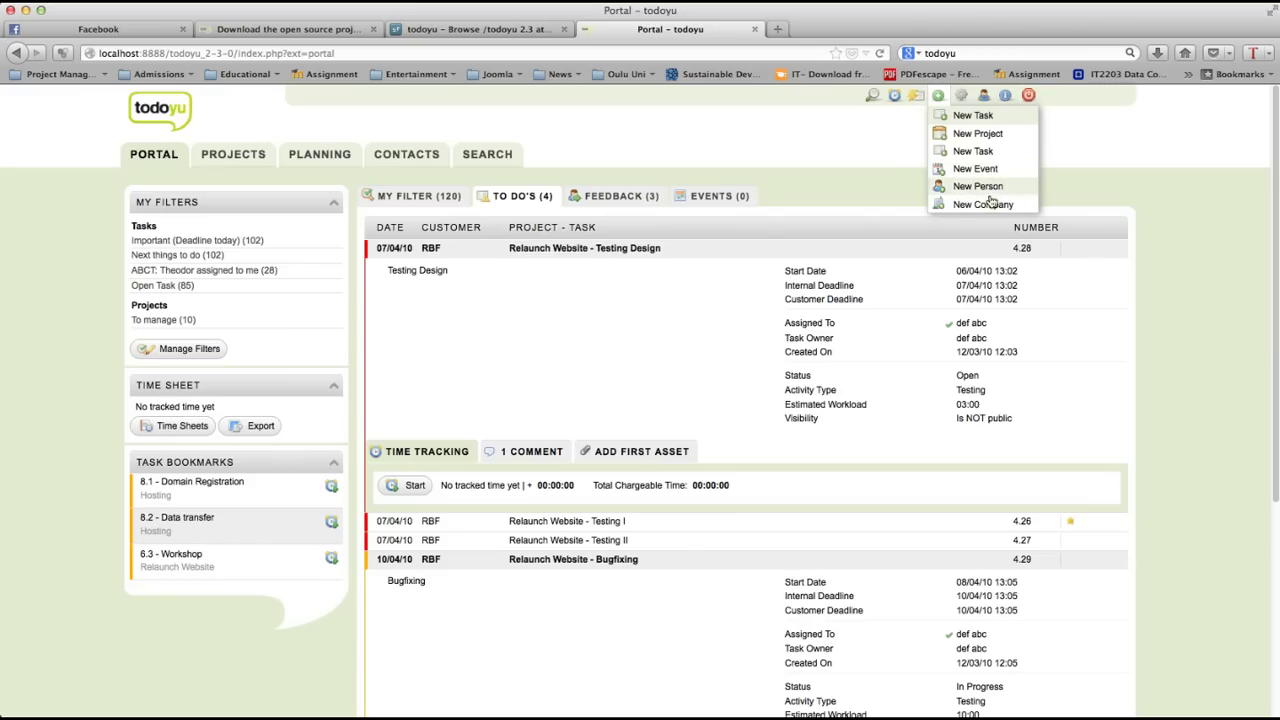
pyautogui.moveTo(250, 178)
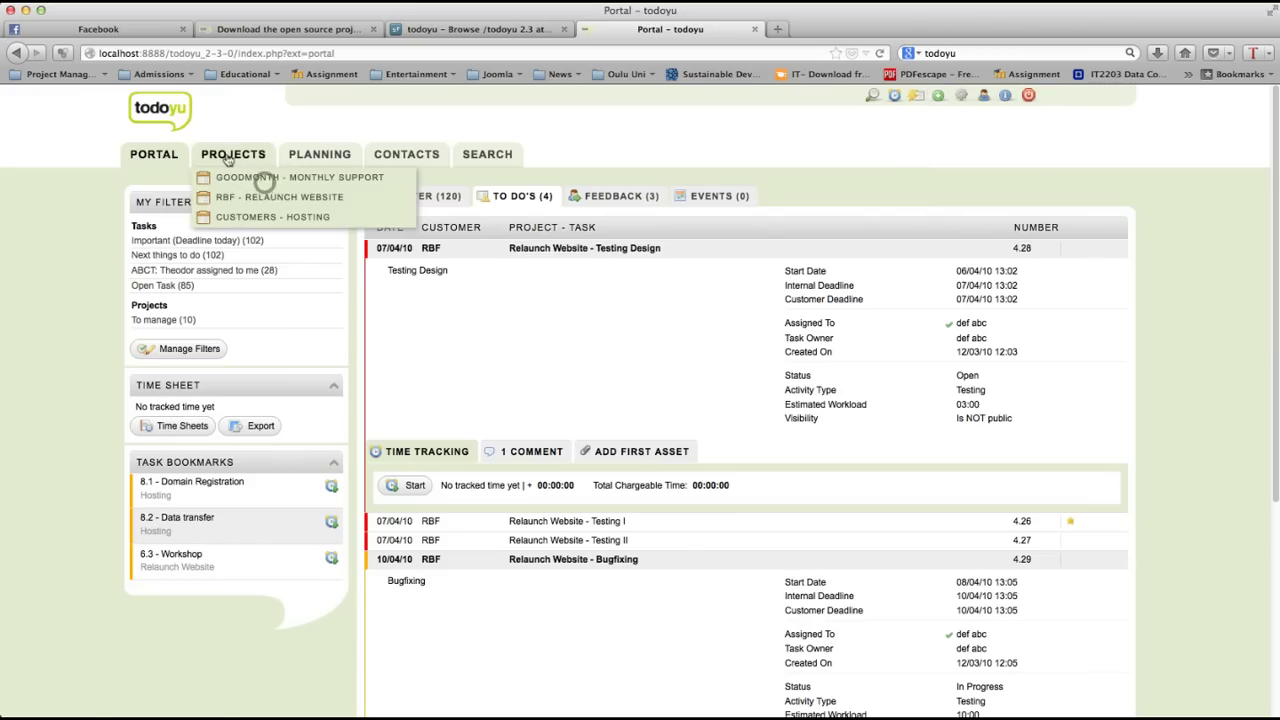
pyautogui.click(229, 156)
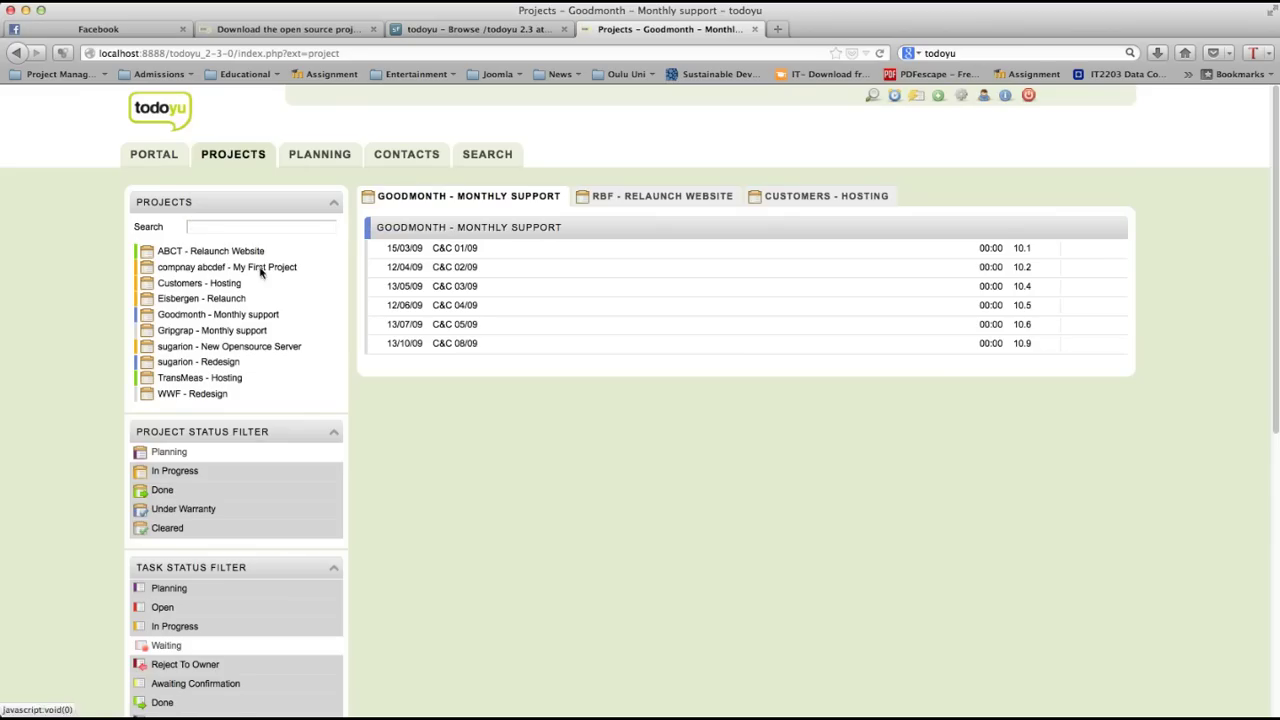
pyautogui.click(229, 226)
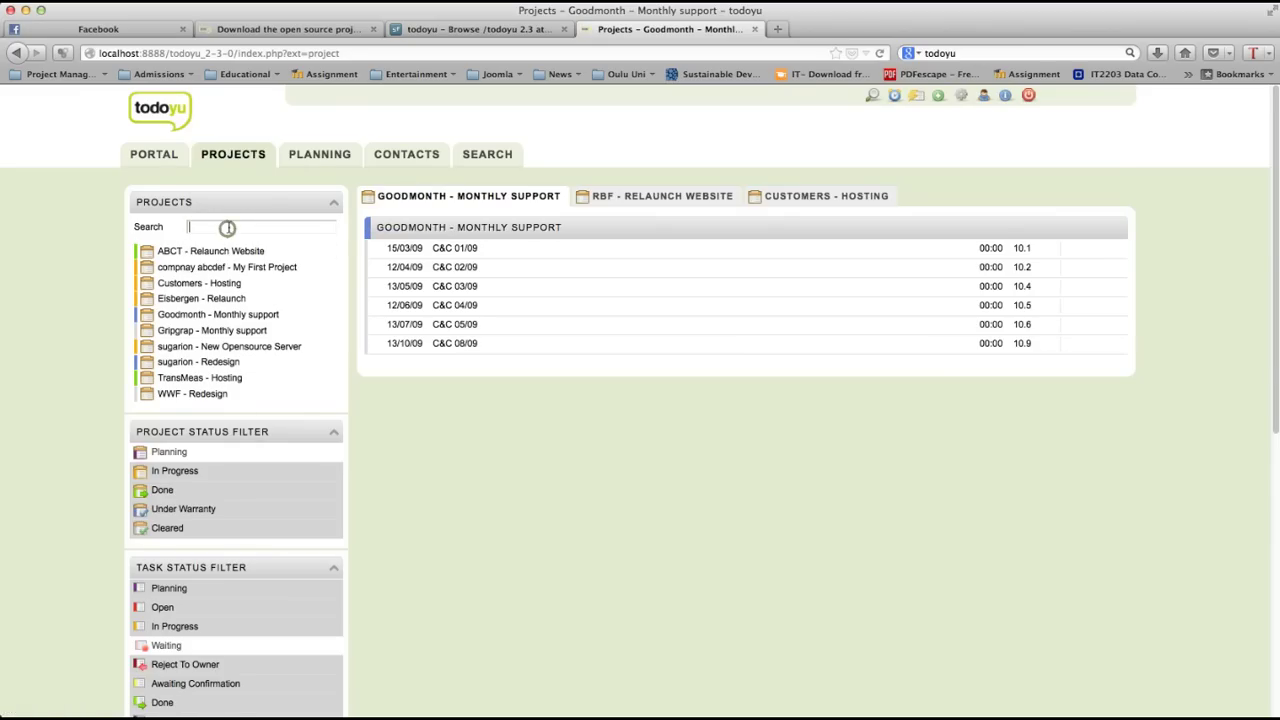
pyautogui.click(337, 158)
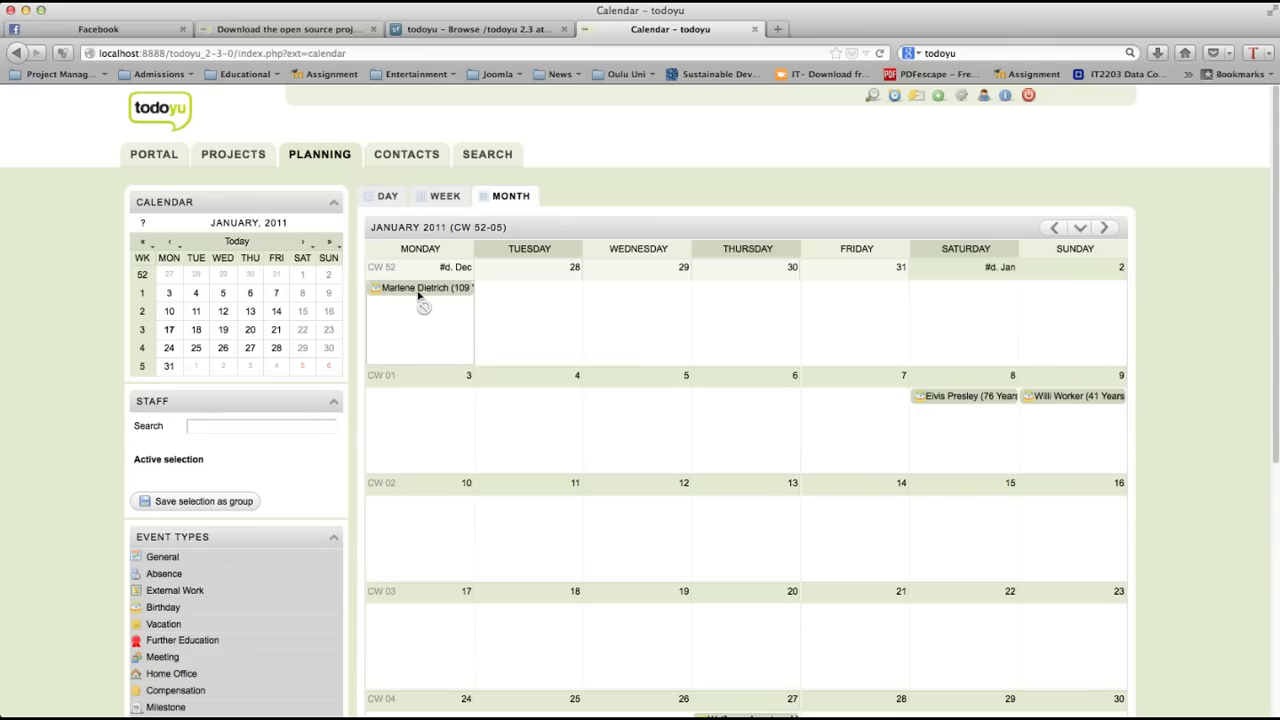
# Step: Go through Contacts to Search and show the Open task filter with 85 matching tasks
pyautogui.moveTo(420, 292)
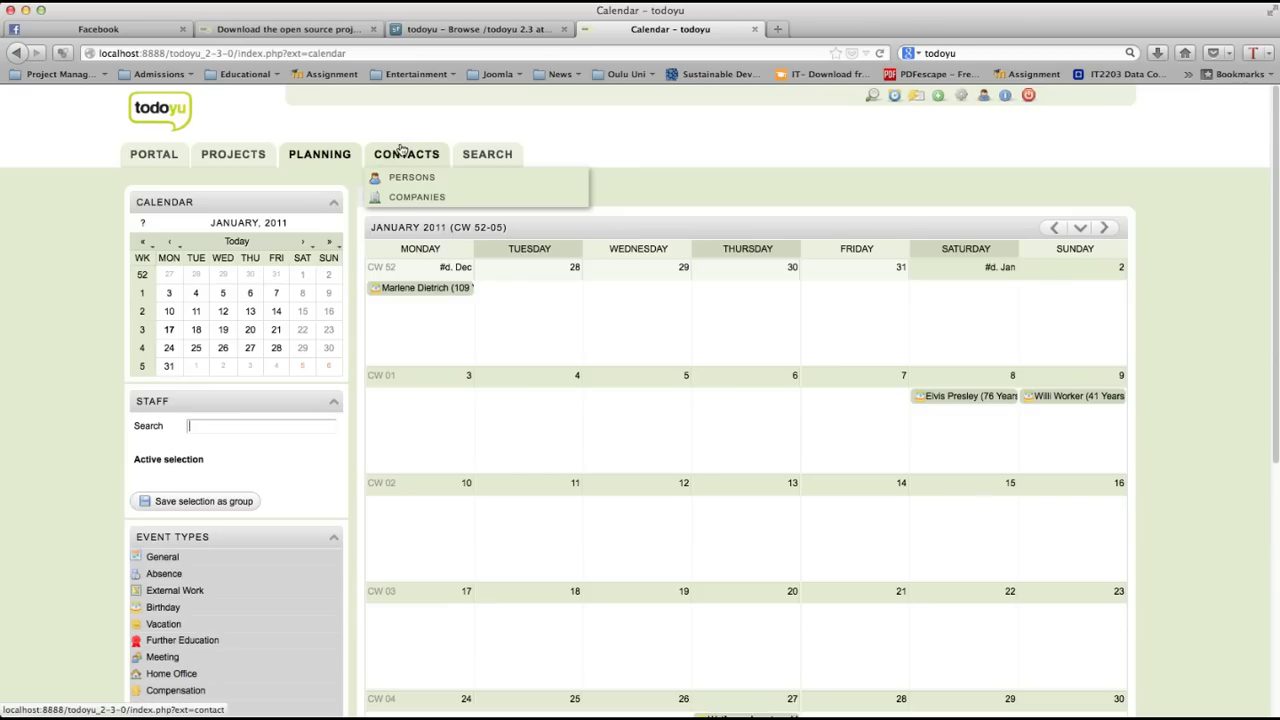
pyautogui.click(400, 150)
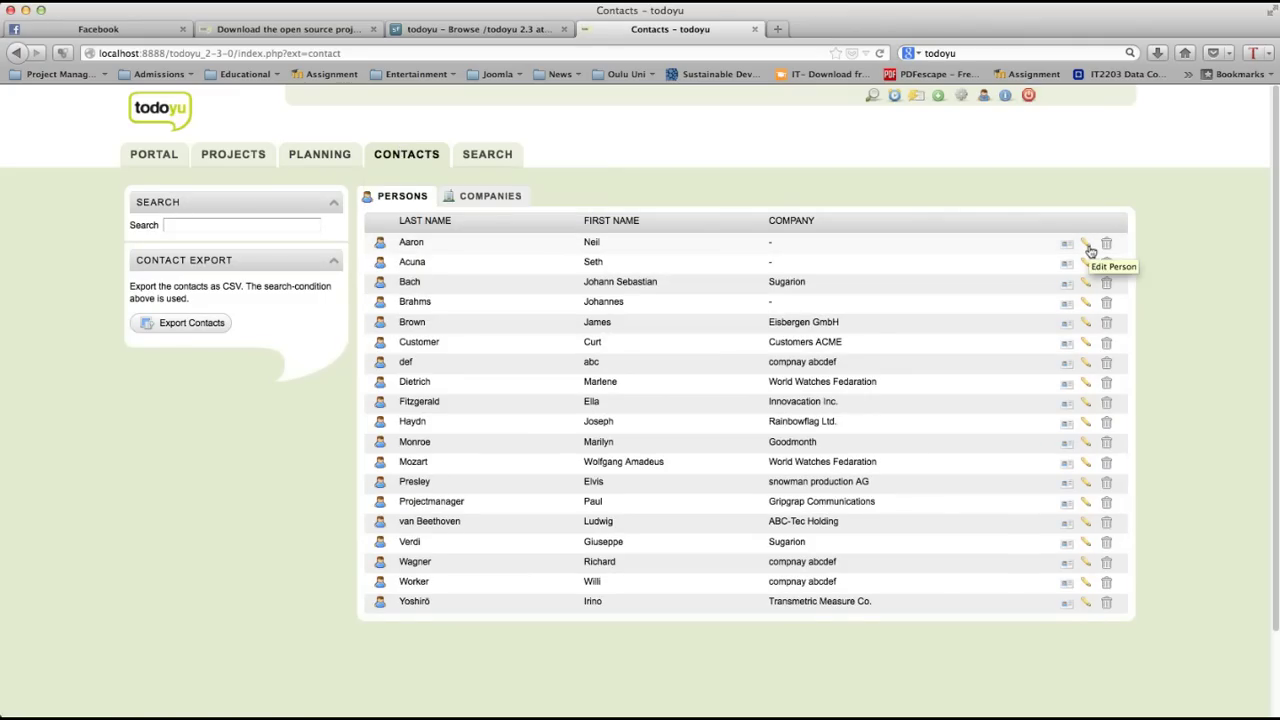
pyautogui.click(482, 148)
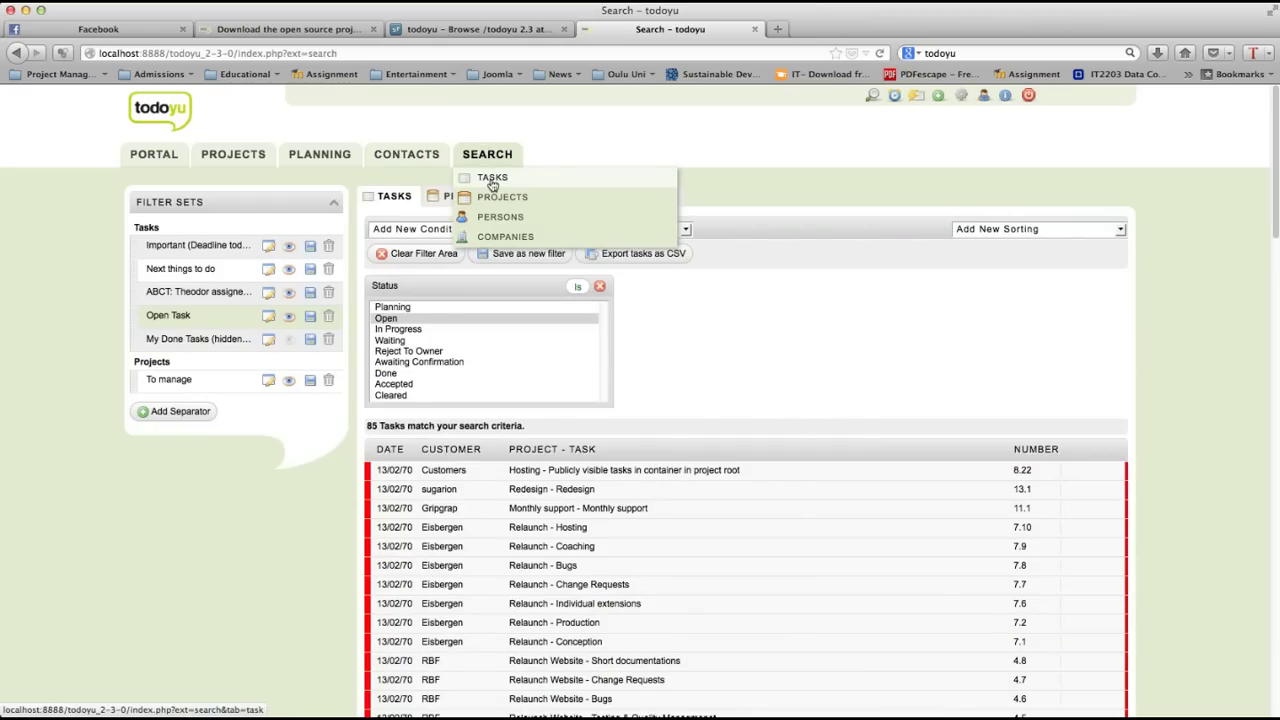
pyautogui.click(537, 236)
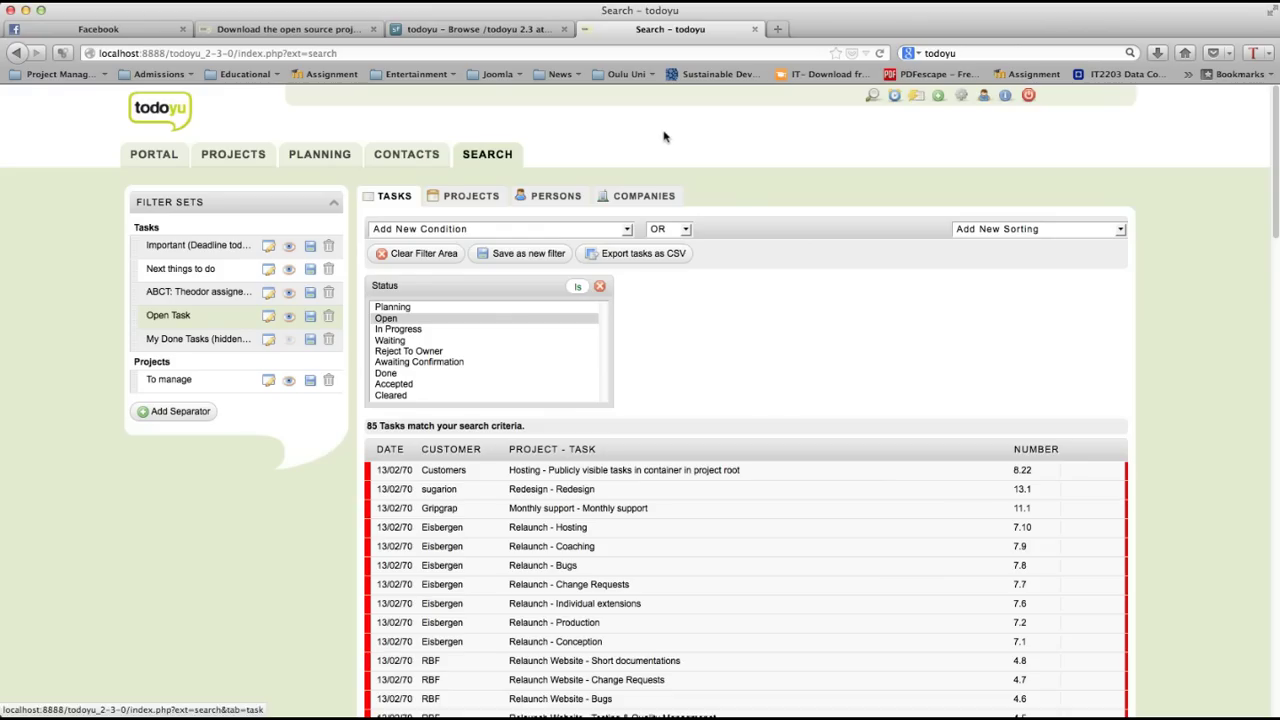